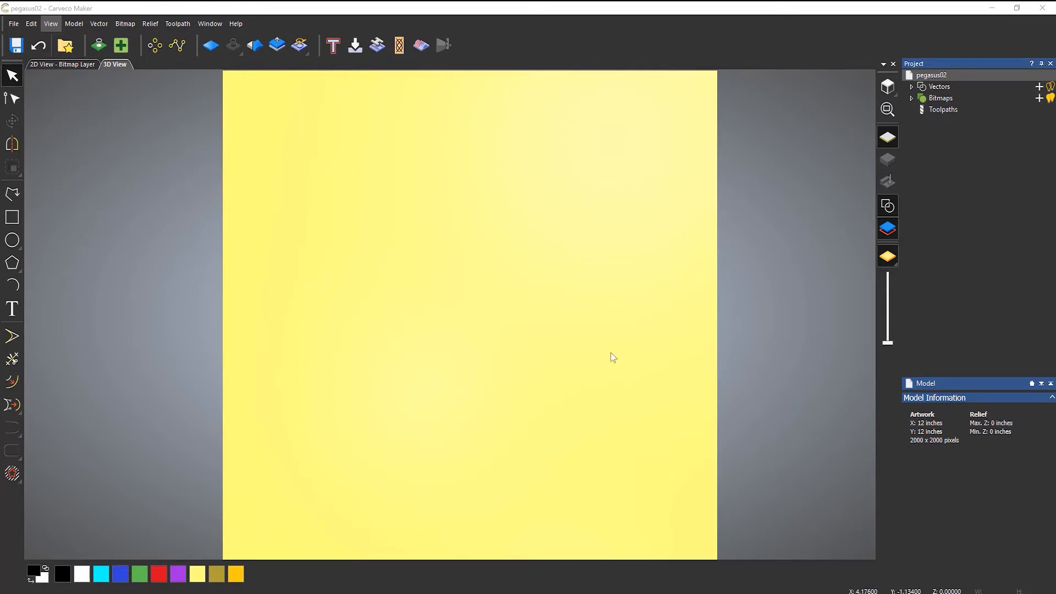
Open the Relief Clipart Library, look through the Animals reliefs and use the option to get more clipart
click(66, 49)
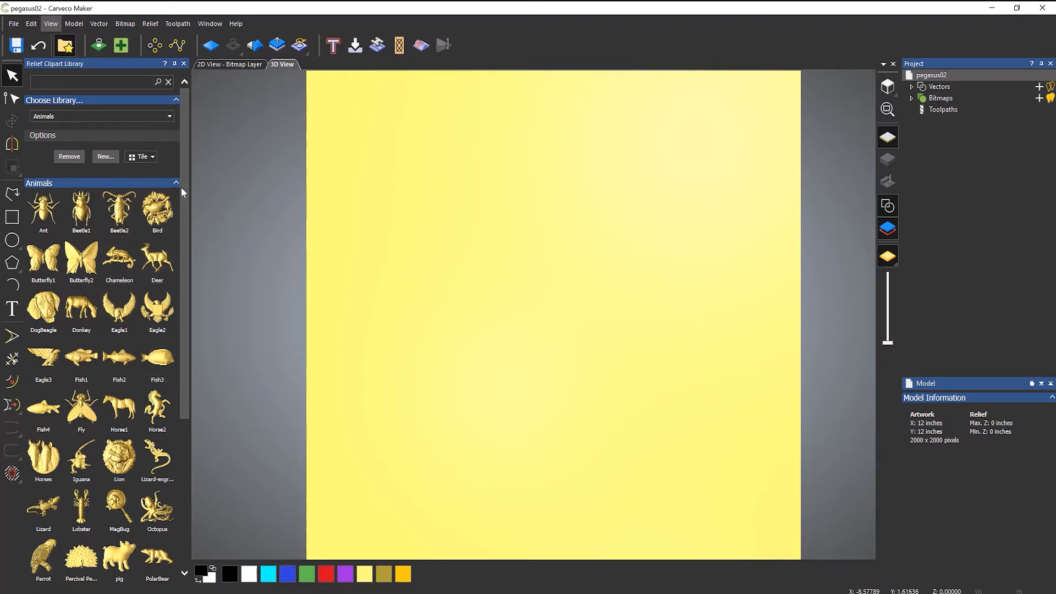
drag(180, 187, 181, 415)
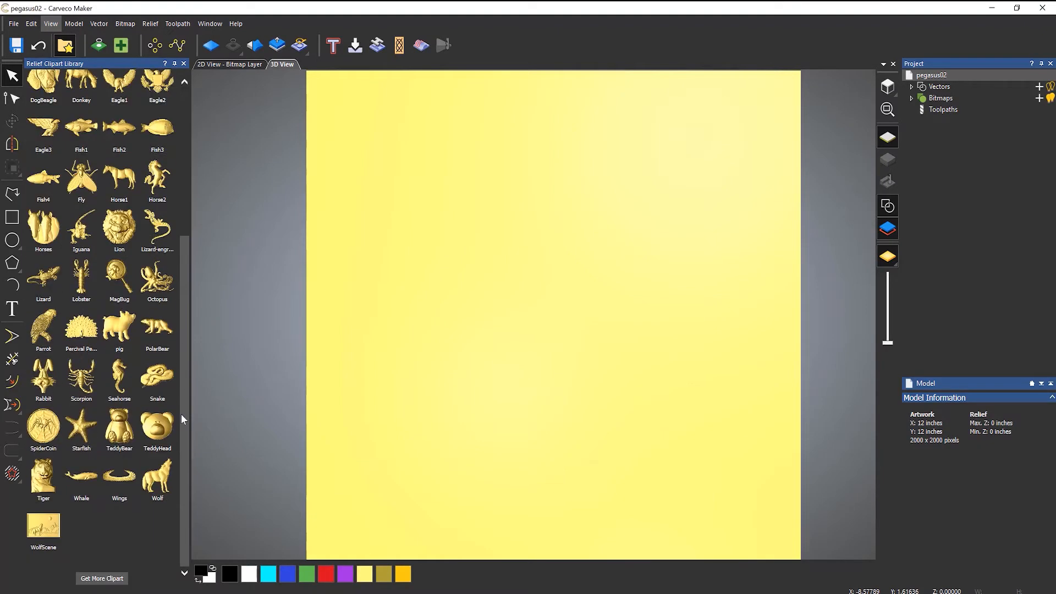
click(102, 580)
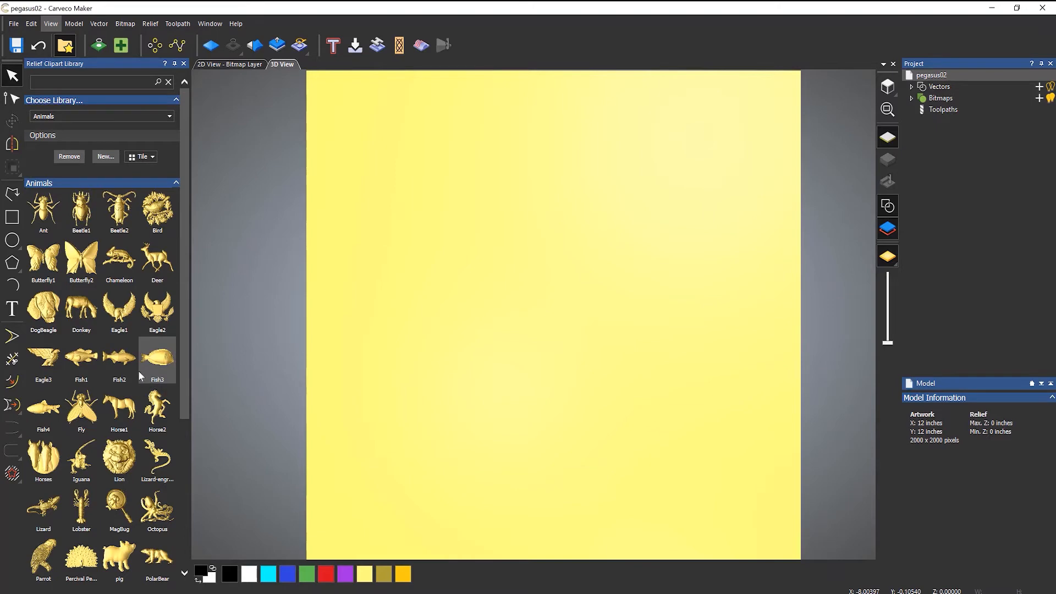
scroll(137, 378, down, 5)
scroll(138, 393, up, 10)
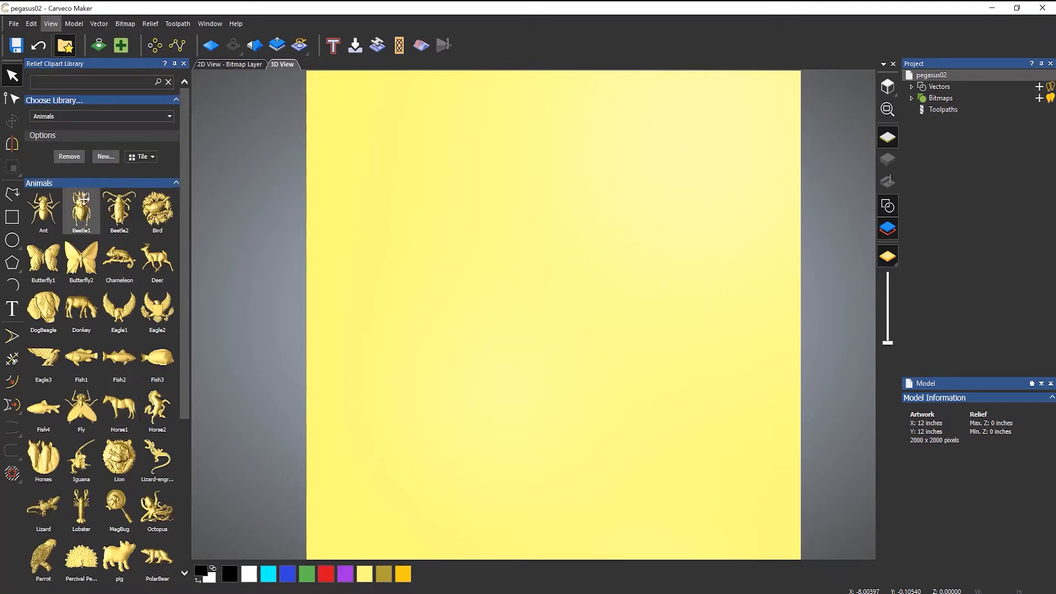
View the reliefs in the Architectural clipart library and those in the Banners library
click(63, 115)
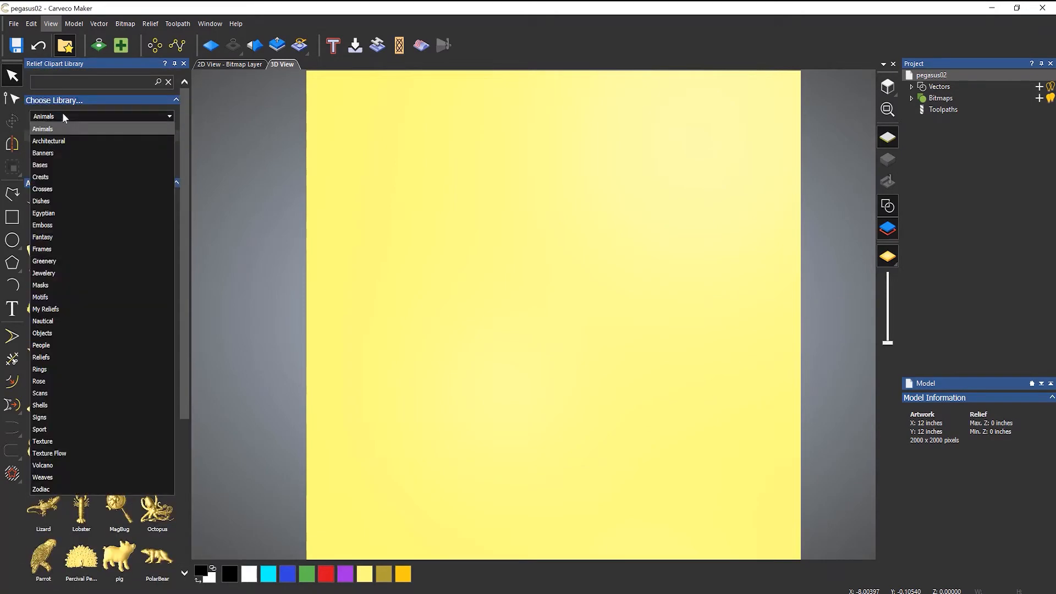
click(64, 143)
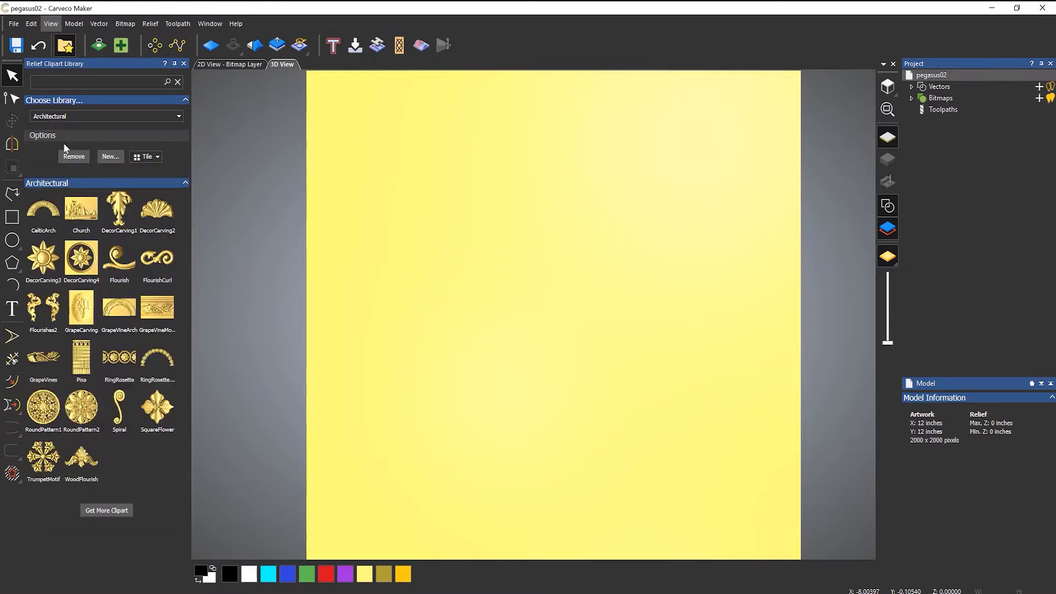
click(97, 117)
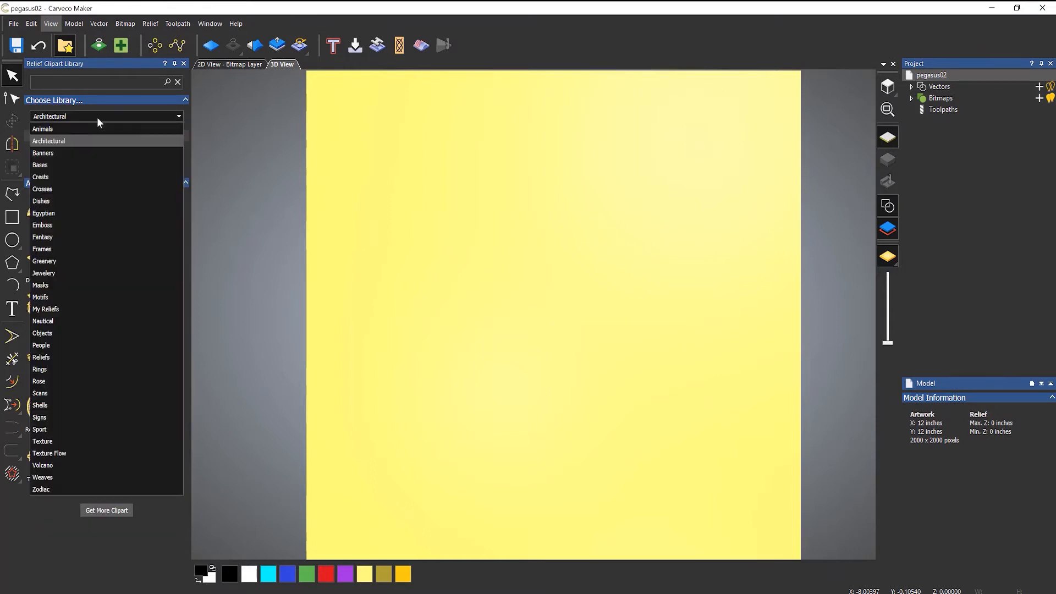
click(77, 154)
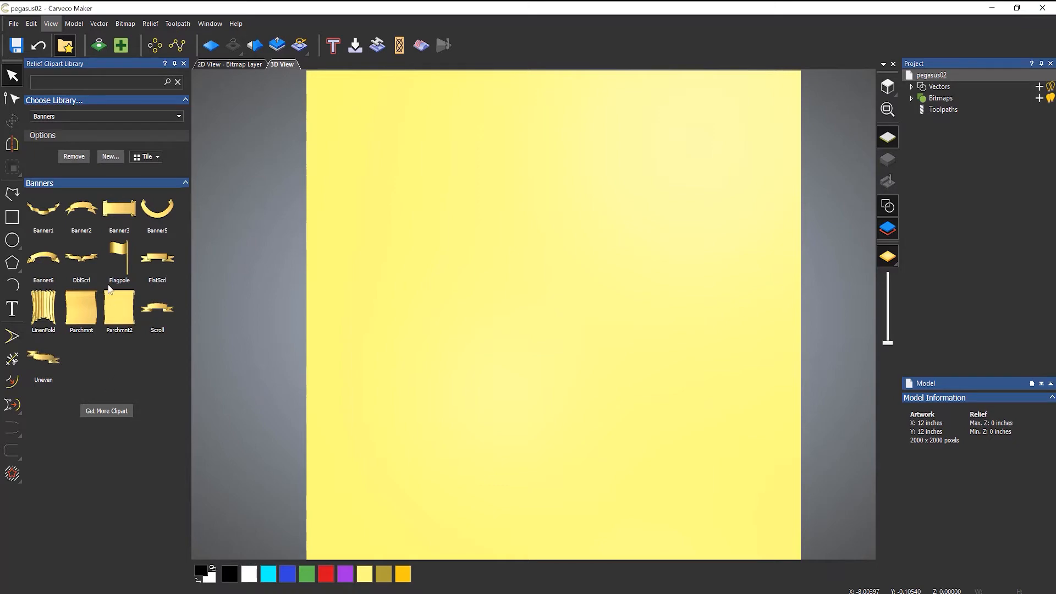
Switch the clipart library to Greenery and look through its reliefs
click(93, 117)
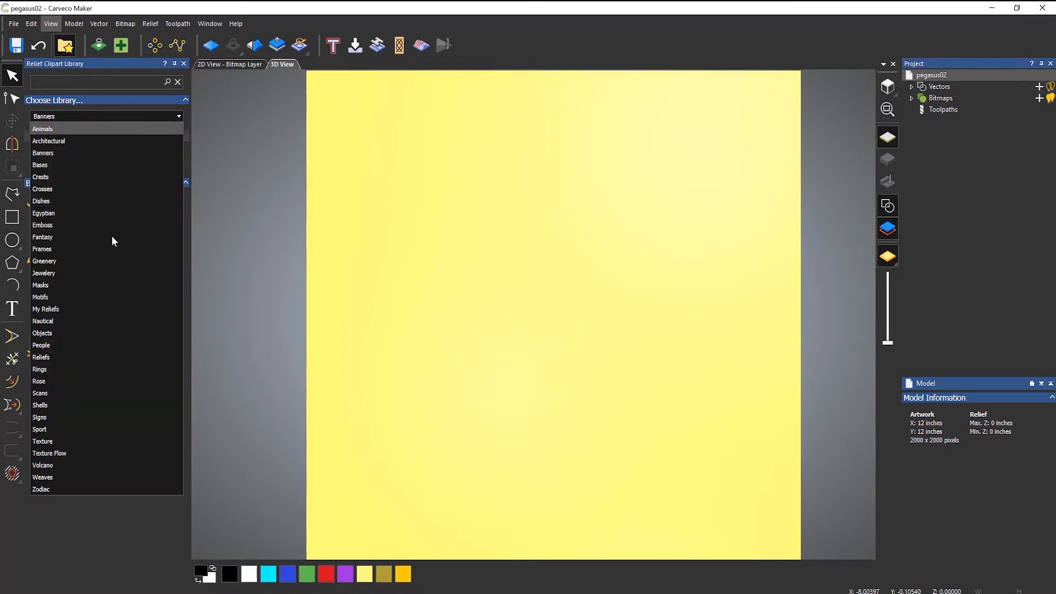
click(74, 260)
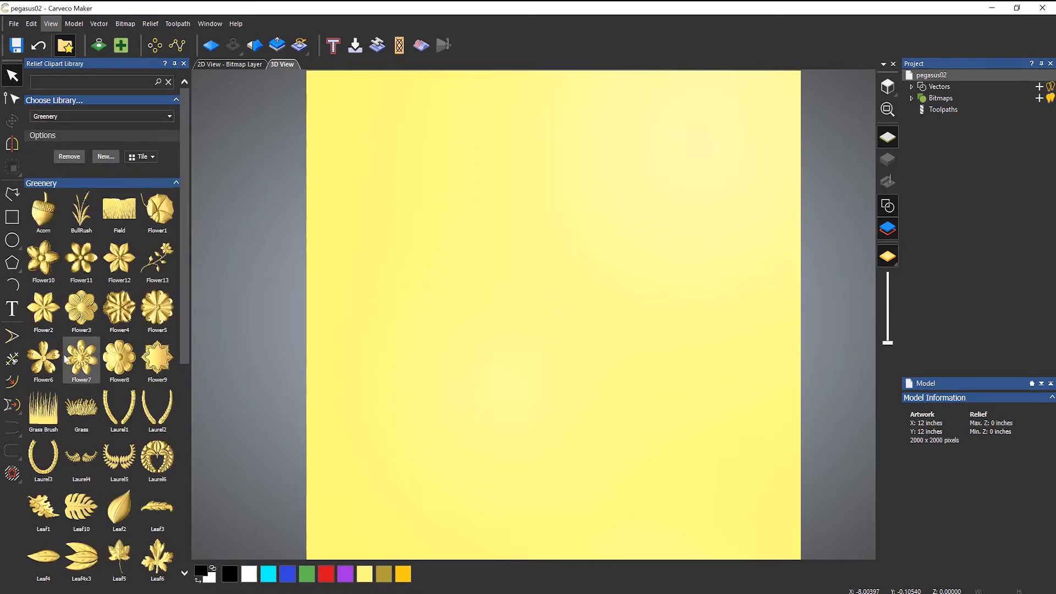
scroll(81, 297, down, 8)
scroll(99, 325, up, 5)
scroll(111, 320, up, 5)
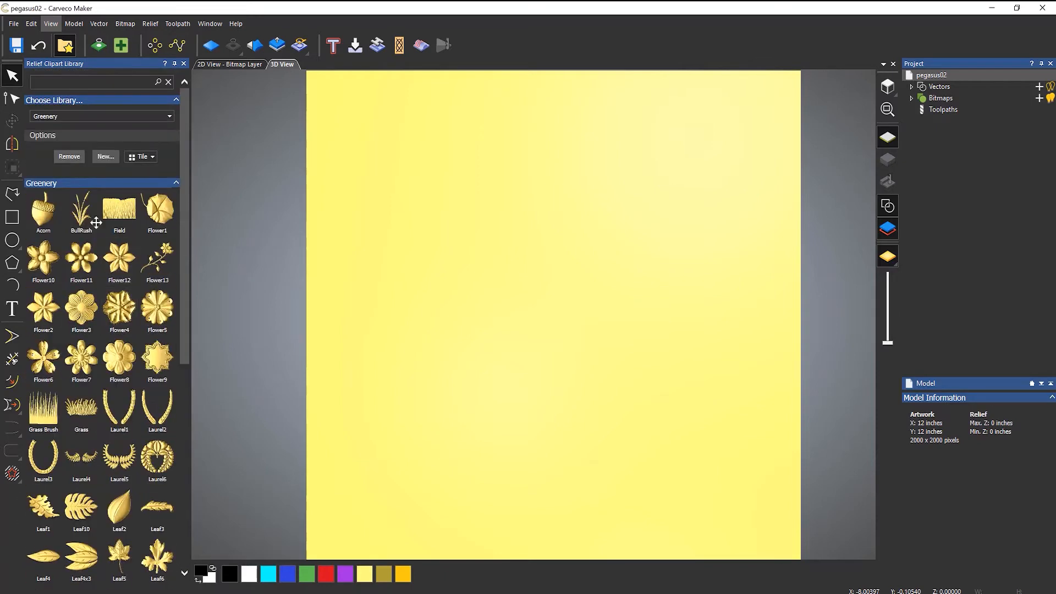
Switch the clipart library to Reliefs and look through its categories, from Animals to Rings
click(89, 118)
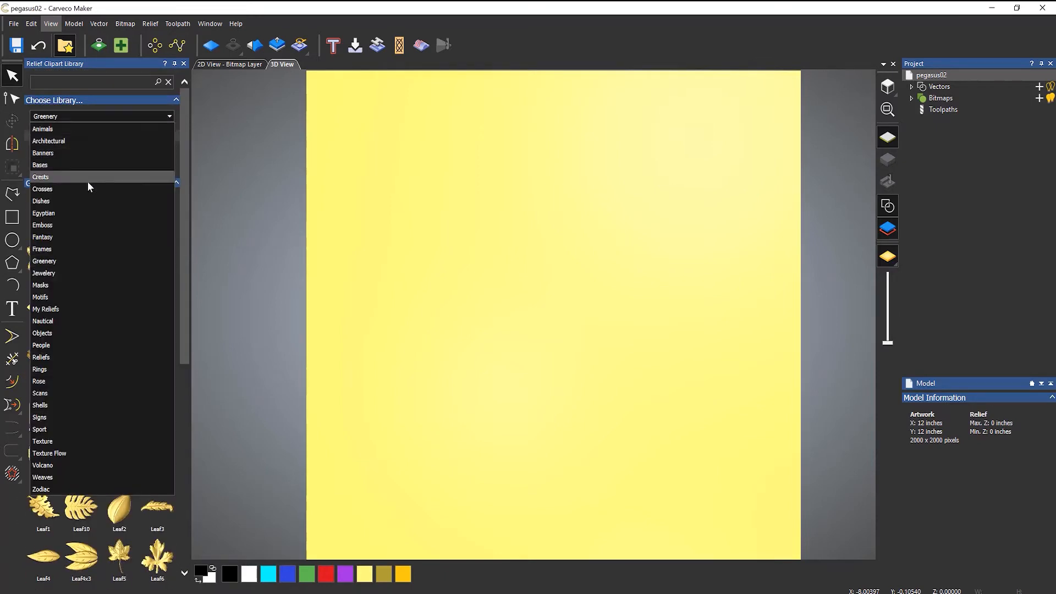
click(52, 358)
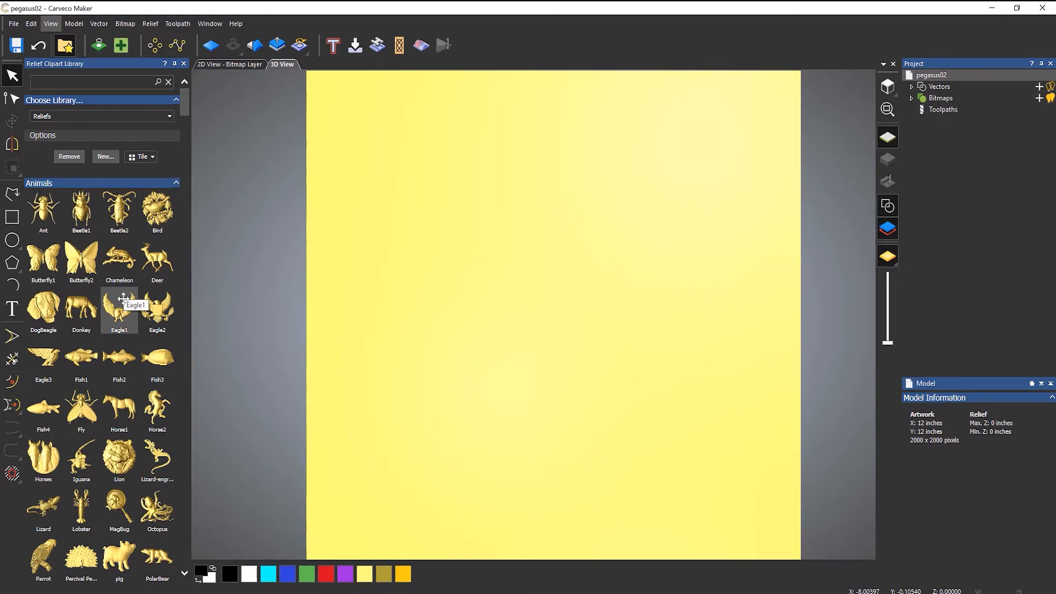
scroll(123, 302, down, 12)
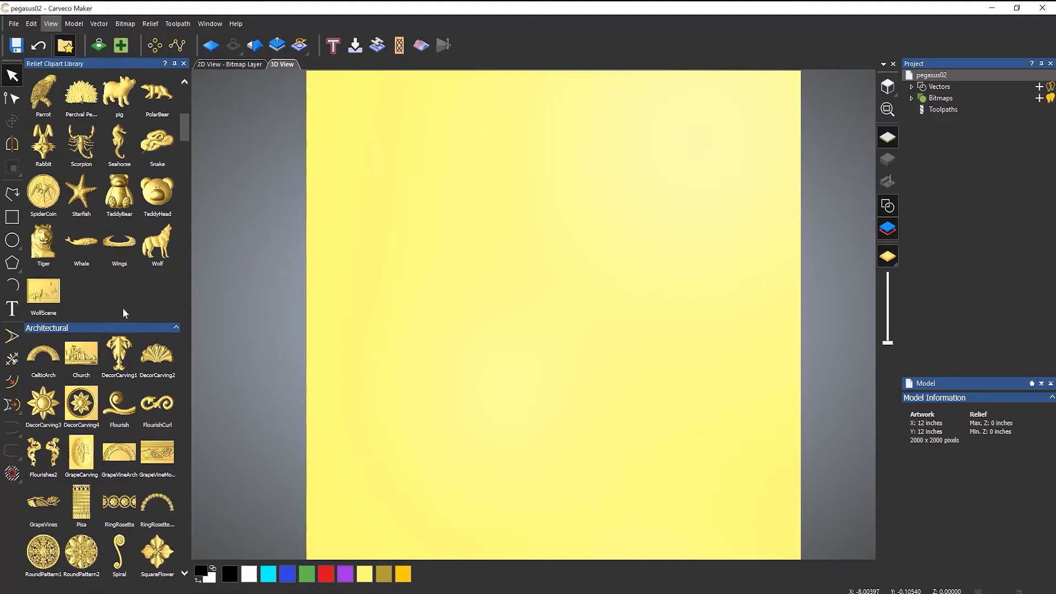
scroll(123, 306, down, 20)
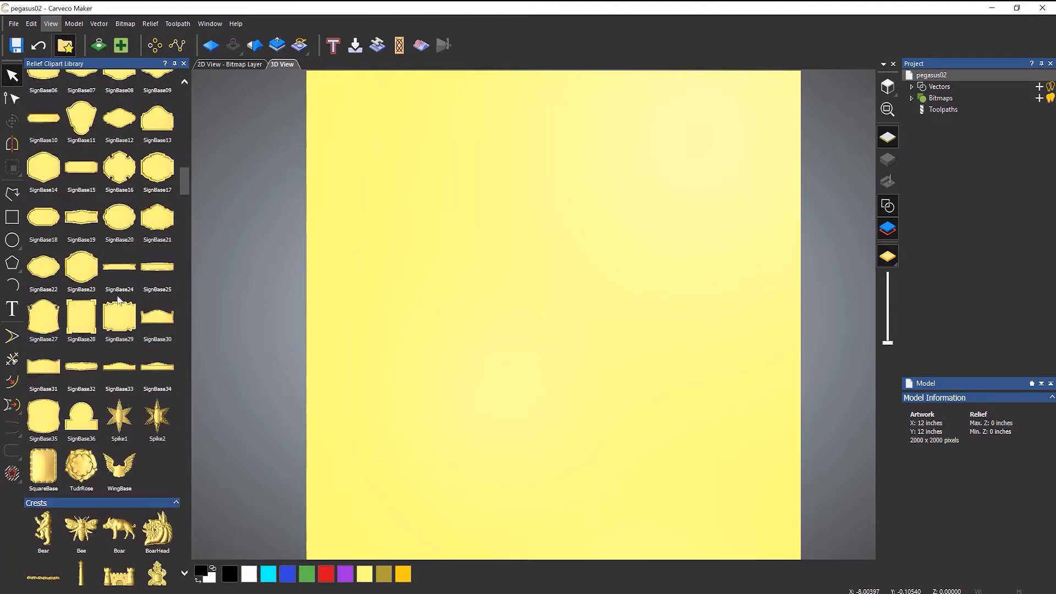
scroll(120, 306, down, 20)
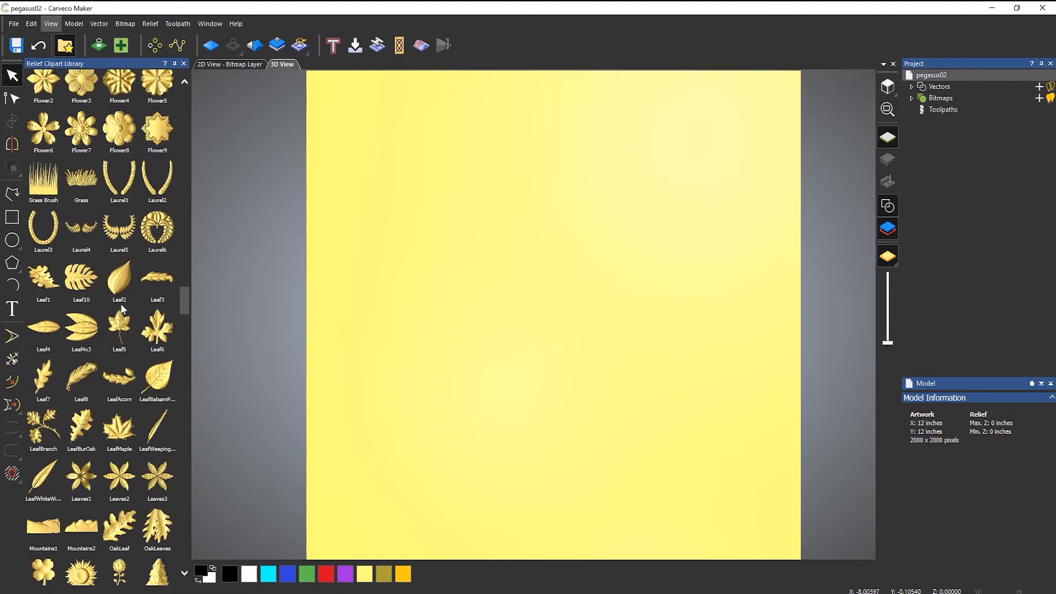
scroll(123, 311, down, 20)
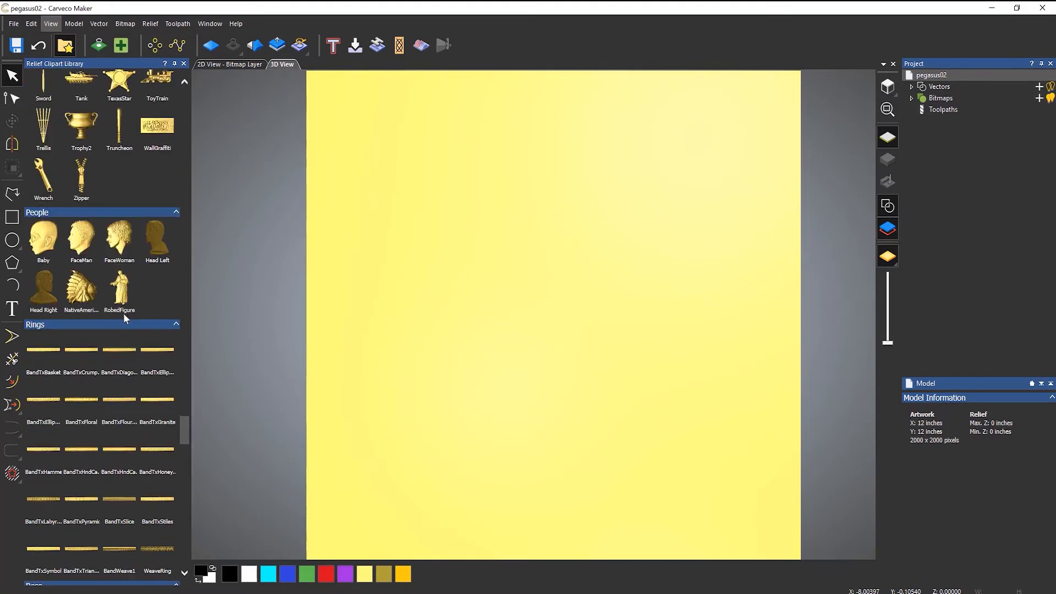
scroll(127, 306, up, 20)
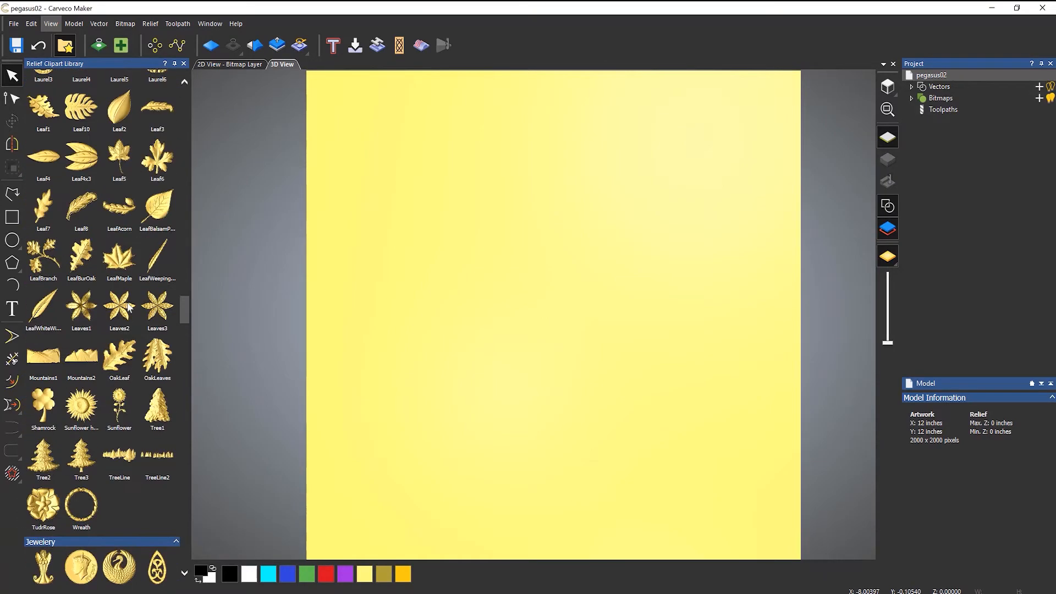
scroll(127, 306, up, 2)
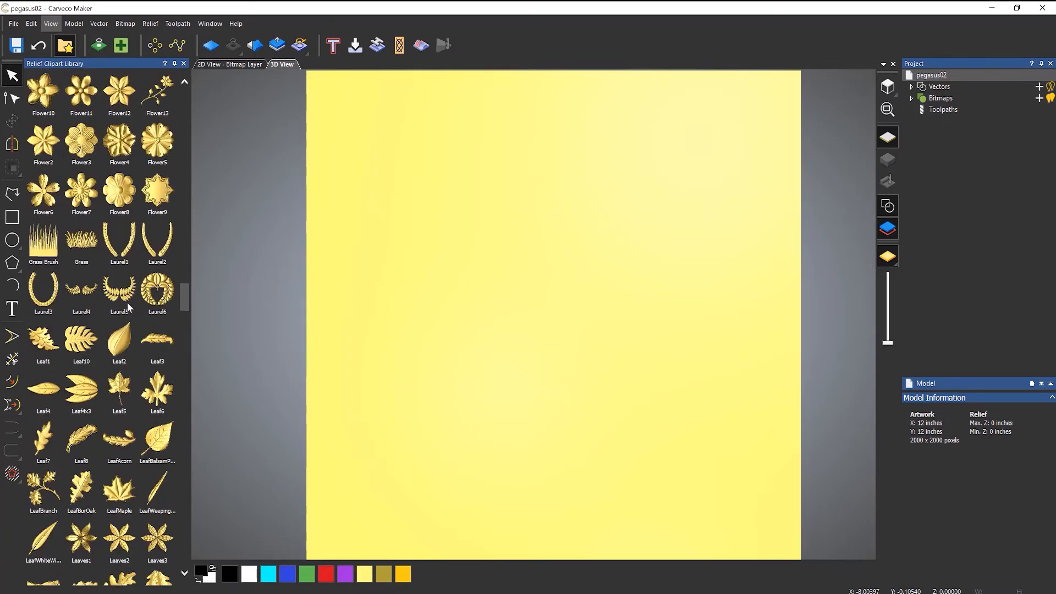
scroll(127, 306, up, 1)
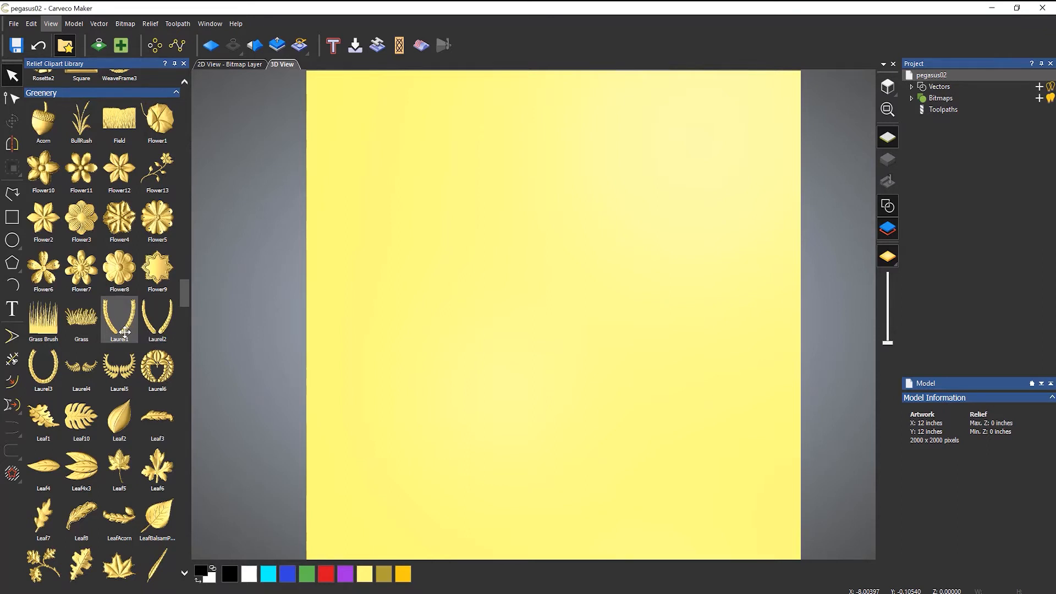
Locate the Flower8 relief's file in its Greenery folder, view its Send to options, and close the folder window
right_click(122, 269)
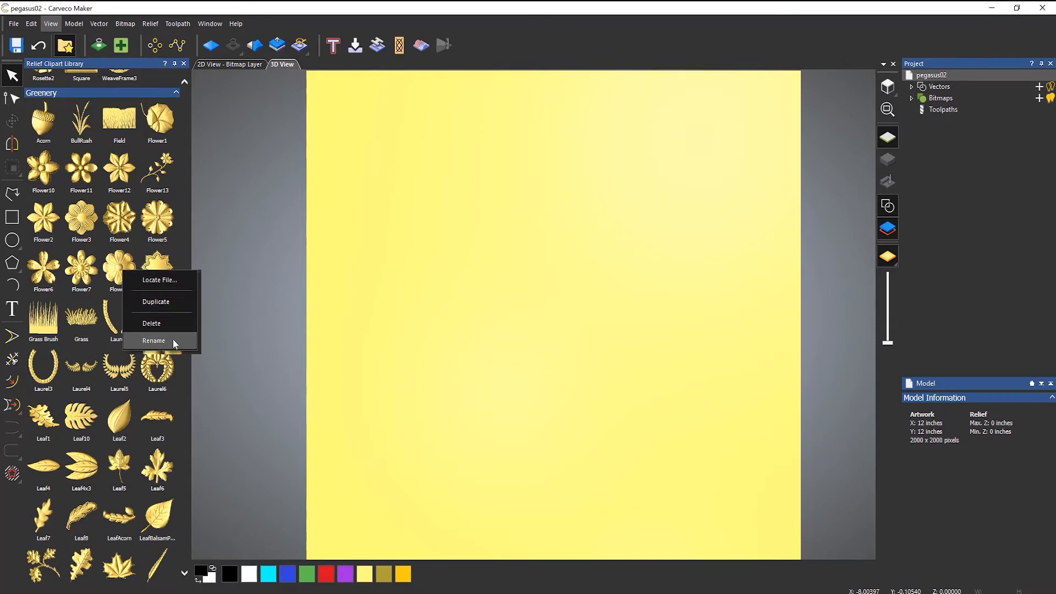
click(172, 280)
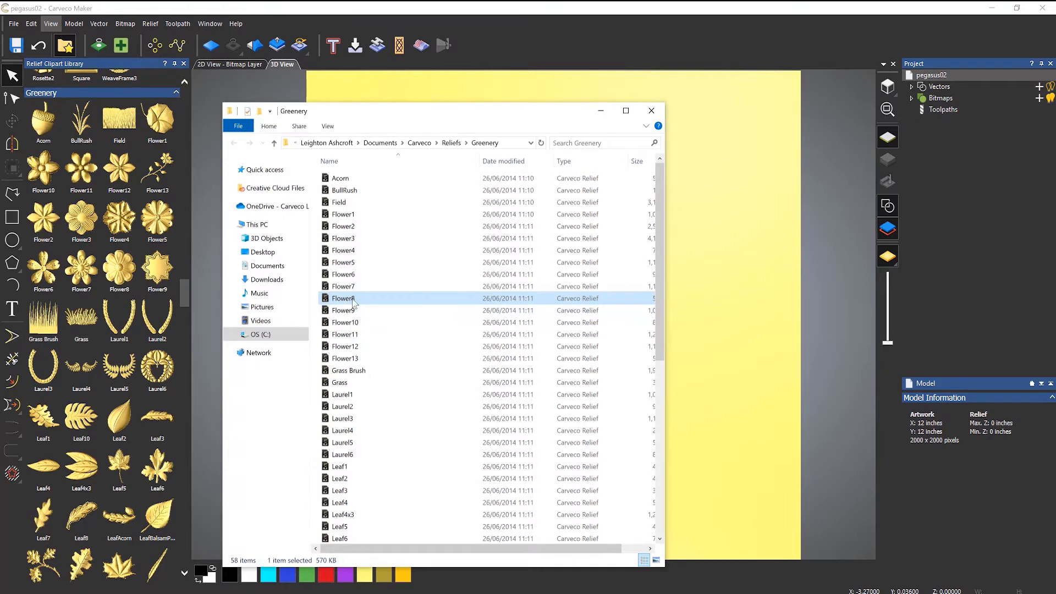
right_click(352, 300)
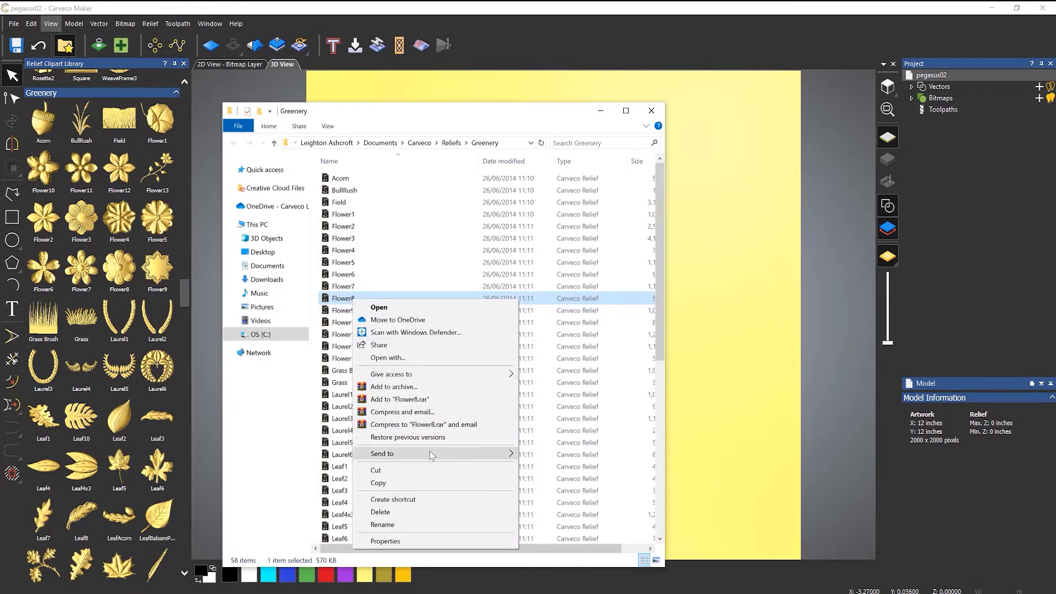
mouse_move(431, 455)
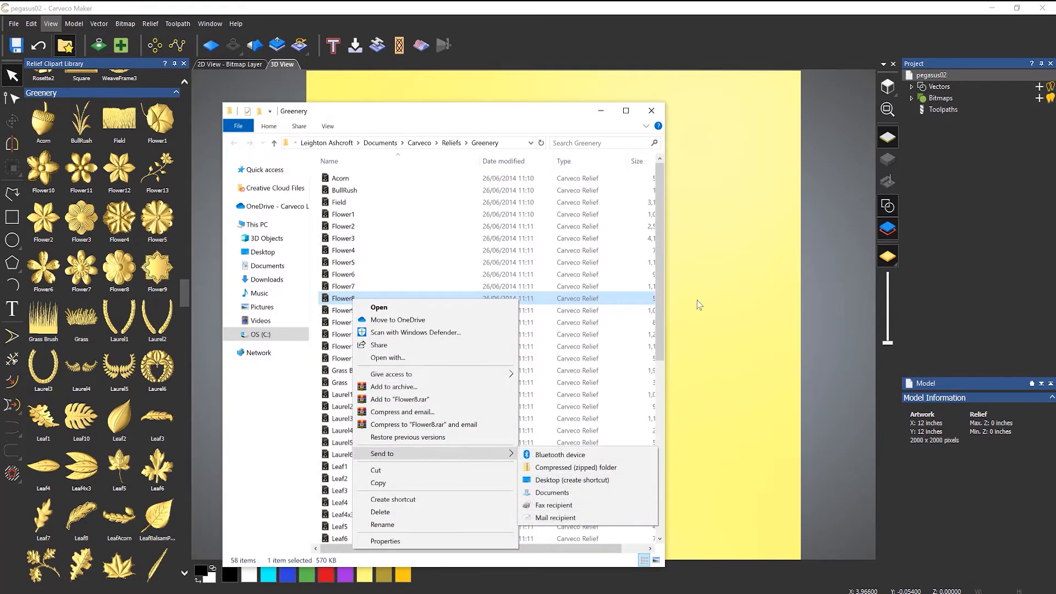
click(660, 283)
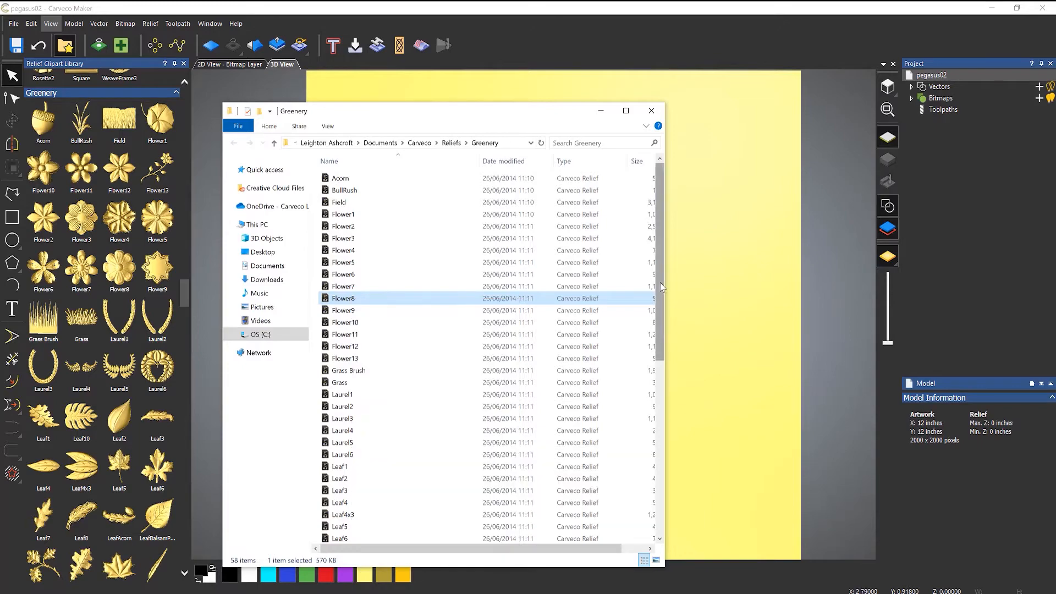
click(651, 111)
Switch the clipart library to My Reliefs to view the custom relief collection
scroll(117, 255, up, 10)
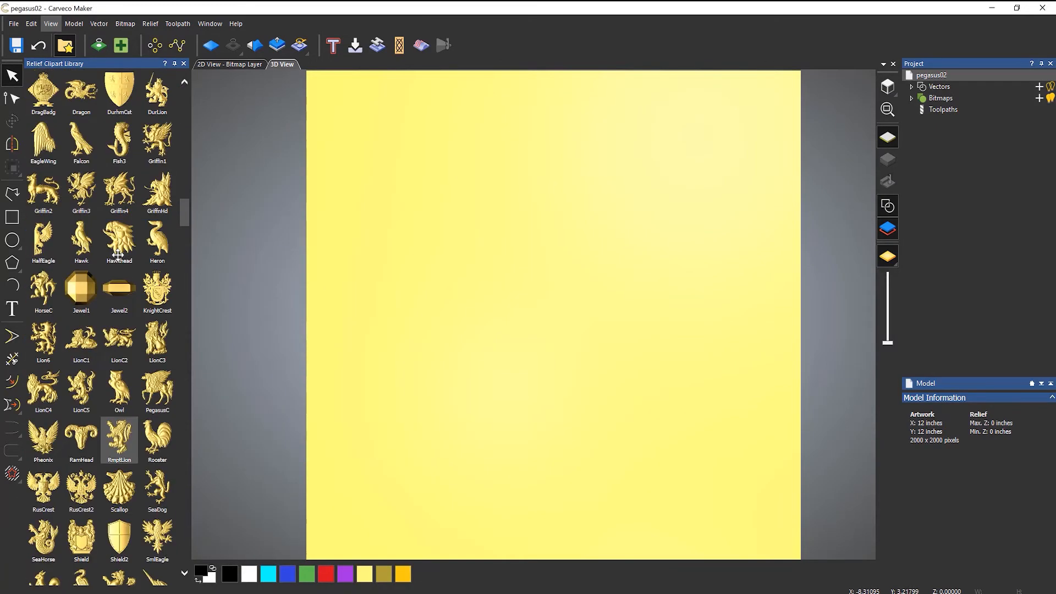
scroll(118, 255, up, 15)
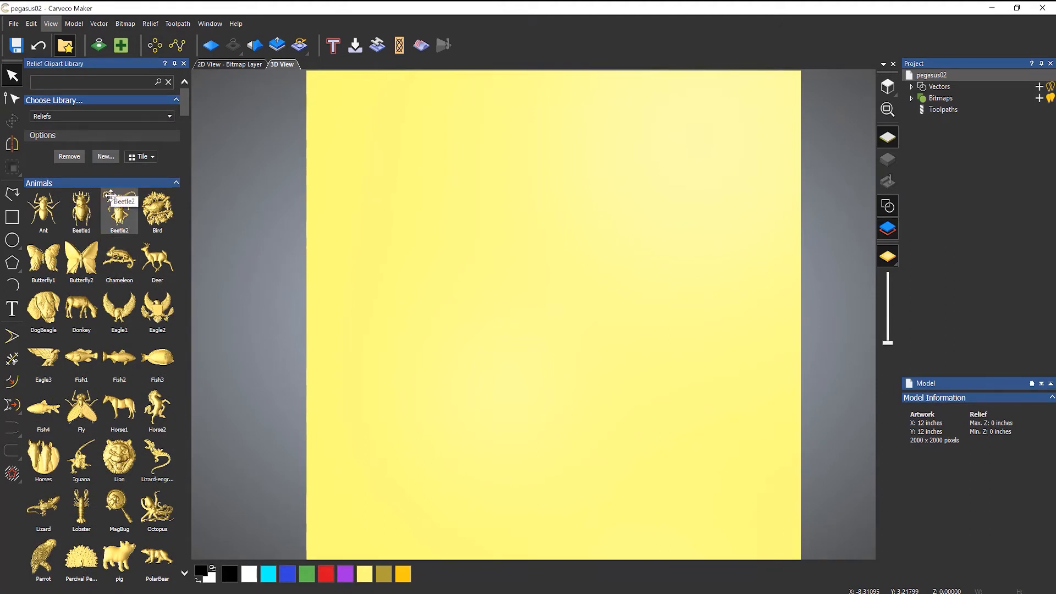
click(114, 116)
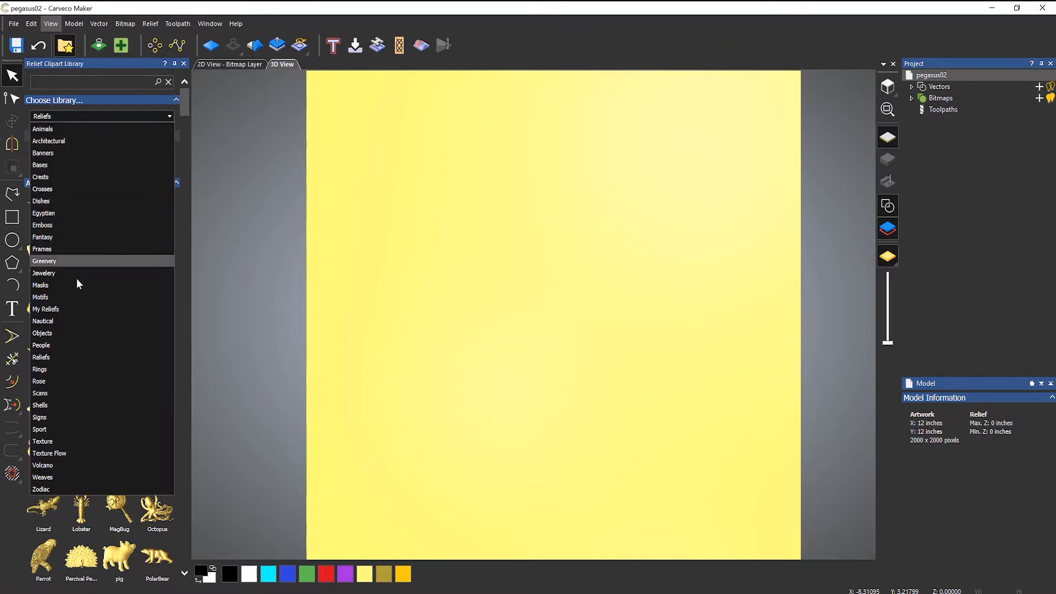
click(61, 309)
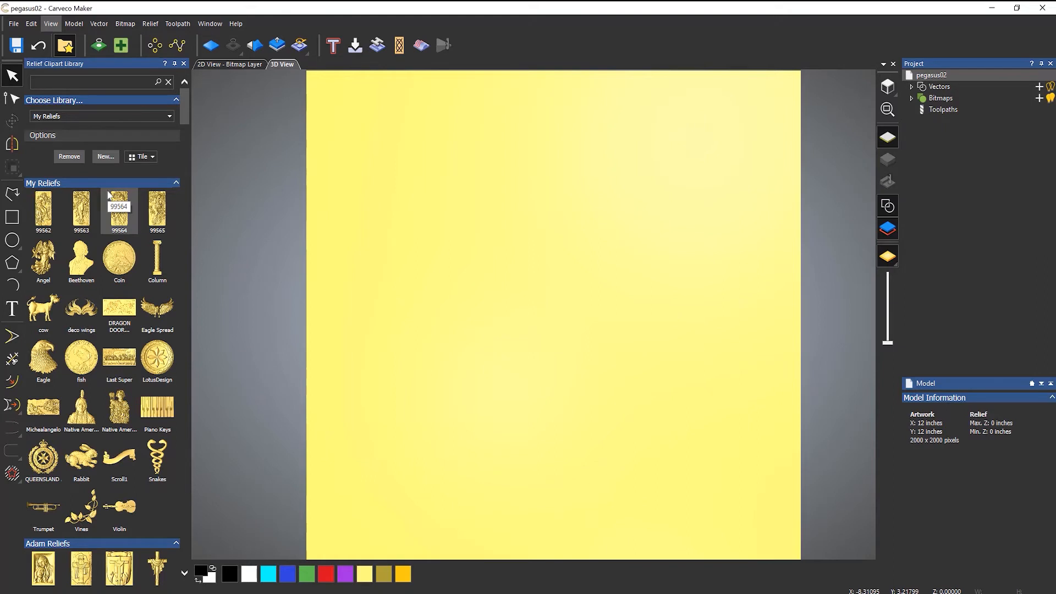
Add a new clipart library using a new folder named Temp inside the Carveco Reliefs folder
click(106, 159)
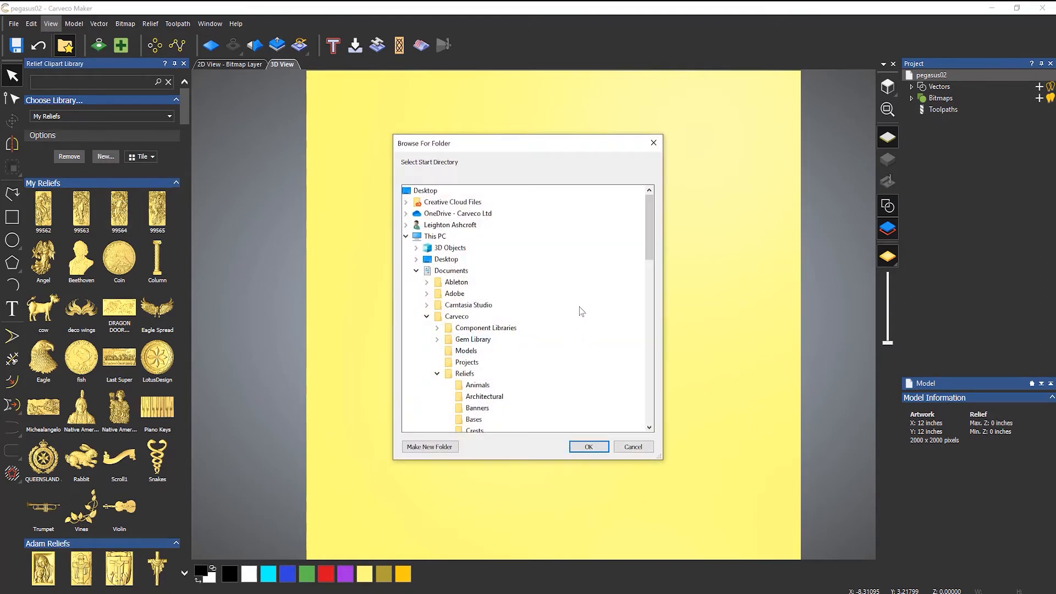
scroll(582, 312, down, 3)
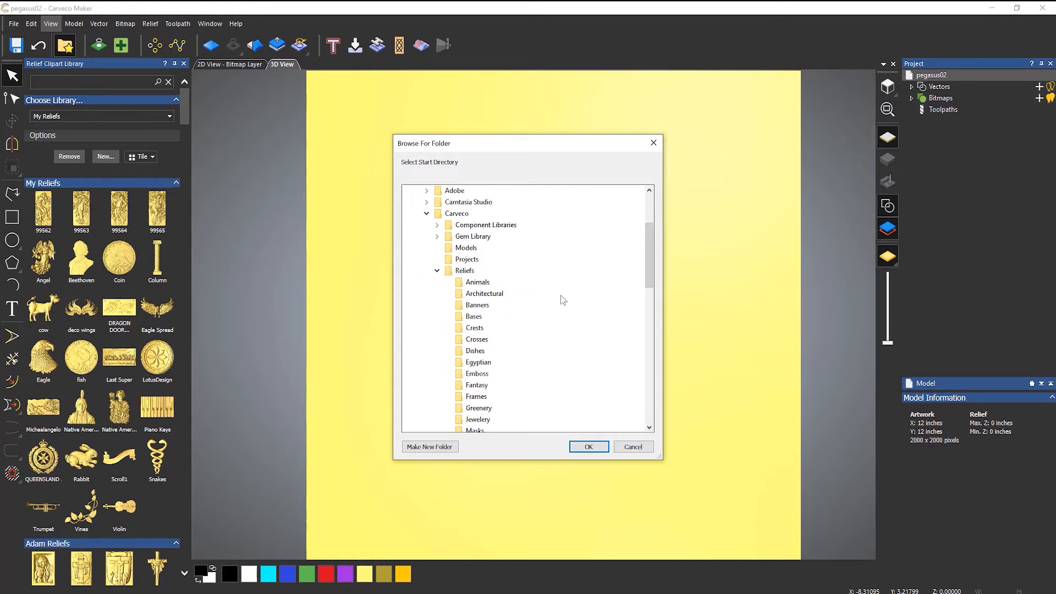
scroll(563, 302, down, 2)
scroll(562, 308, up, 1)
scroll(561, 314, down, 1)
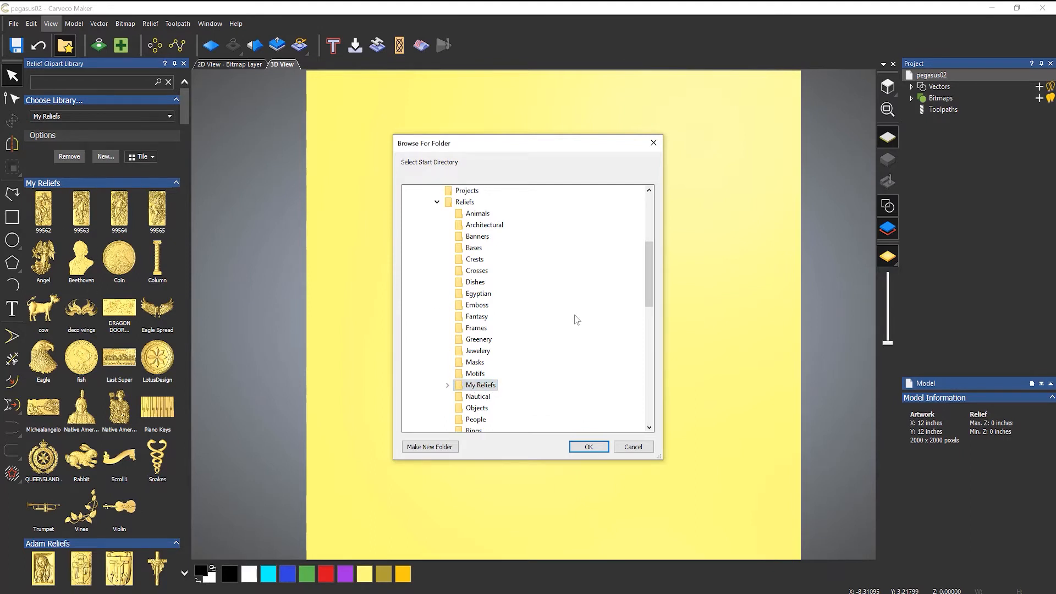
click(461, 202)
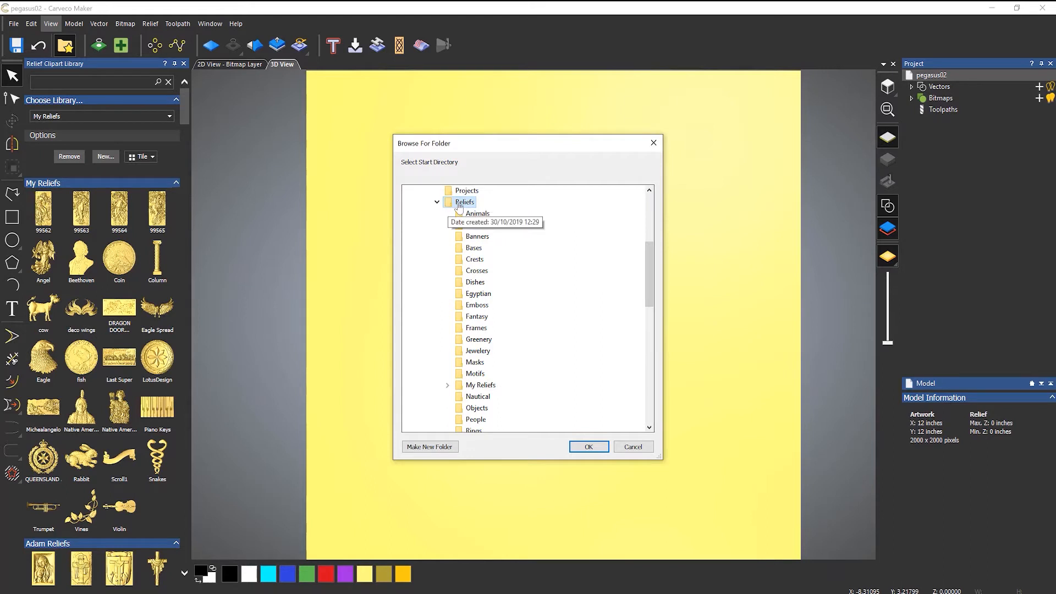
click(437, 450)
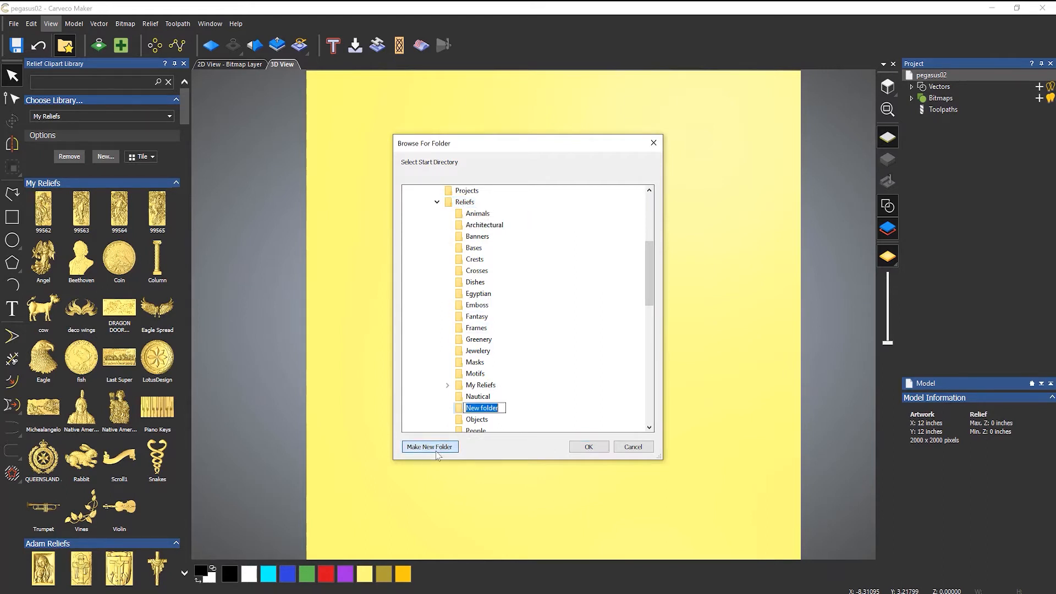
text(Temp)
click(588, 446)
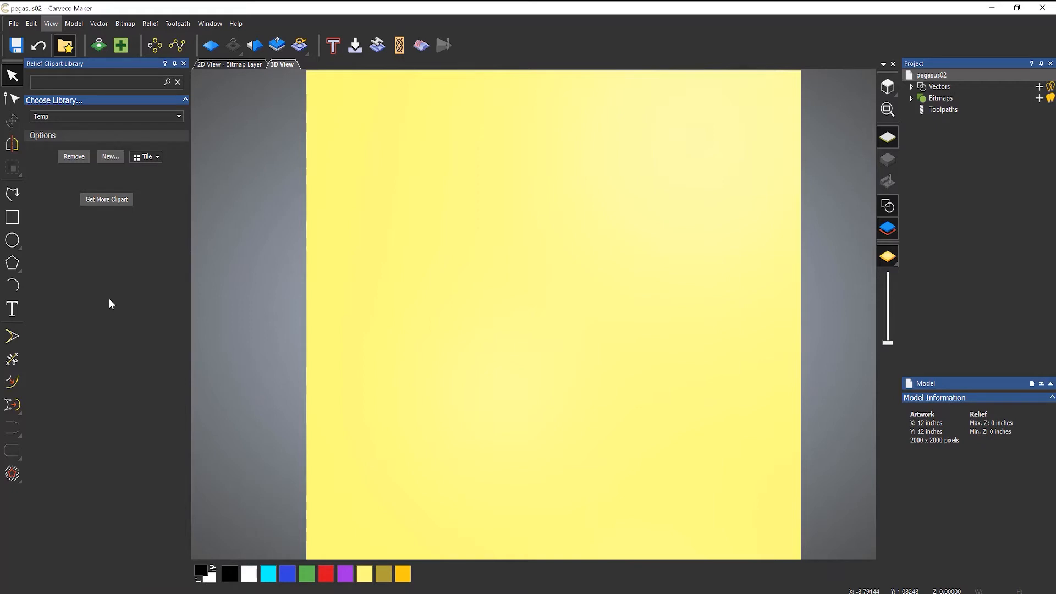
Switch the clipart library to Animals and search the reliefs for "eagl"
click(104, 117)
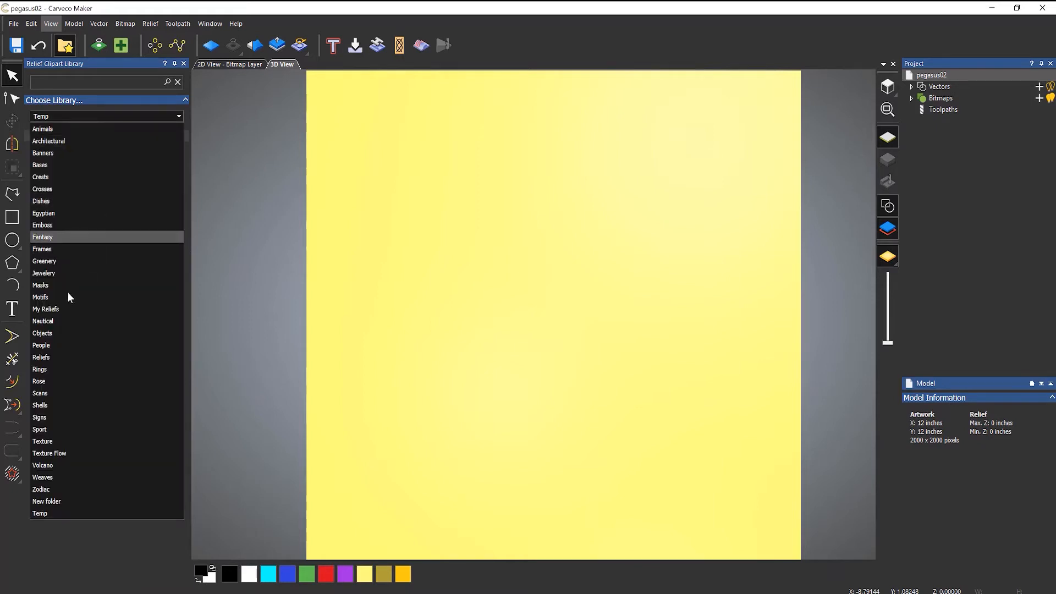
click(61, 129)
click(84, 85)
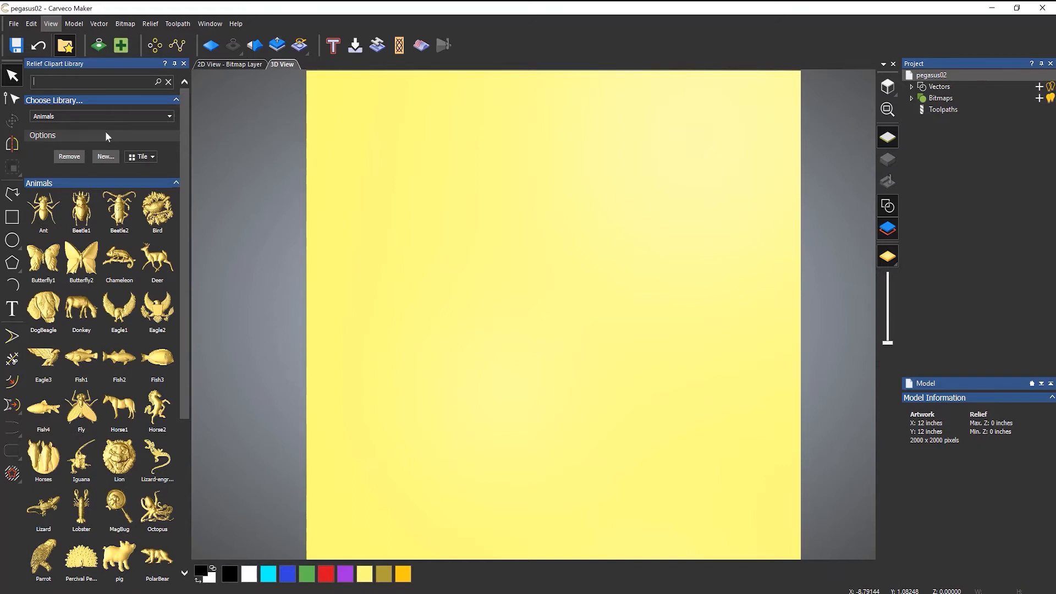
text(e)
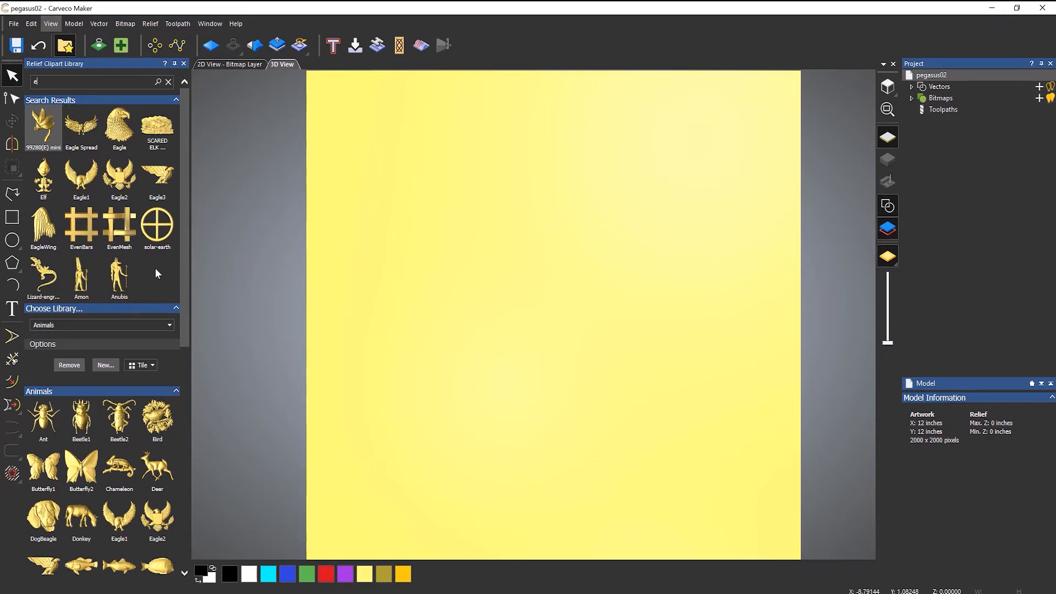
text(a)
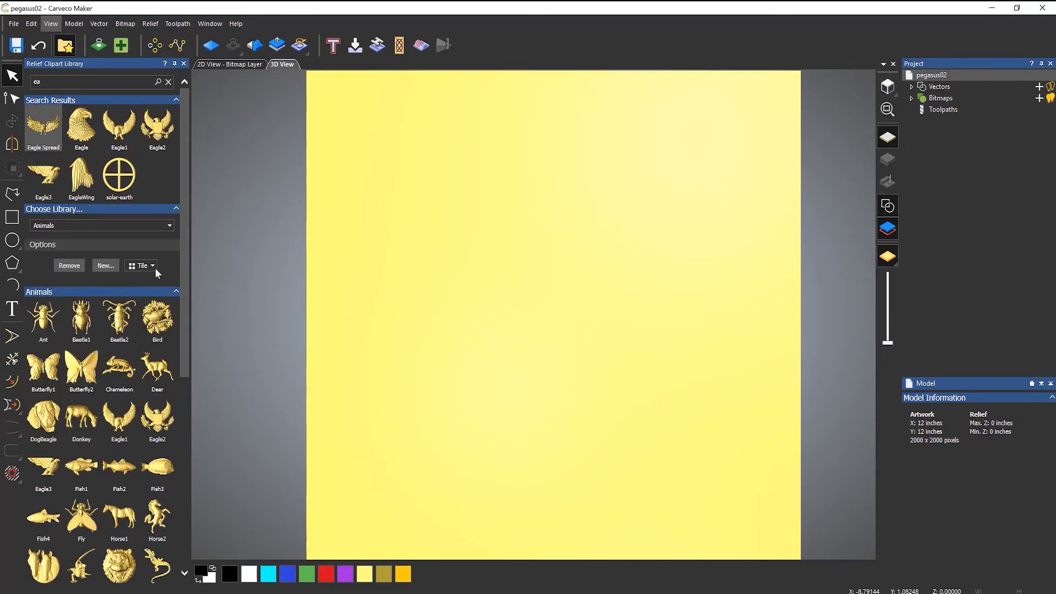
text(gl)
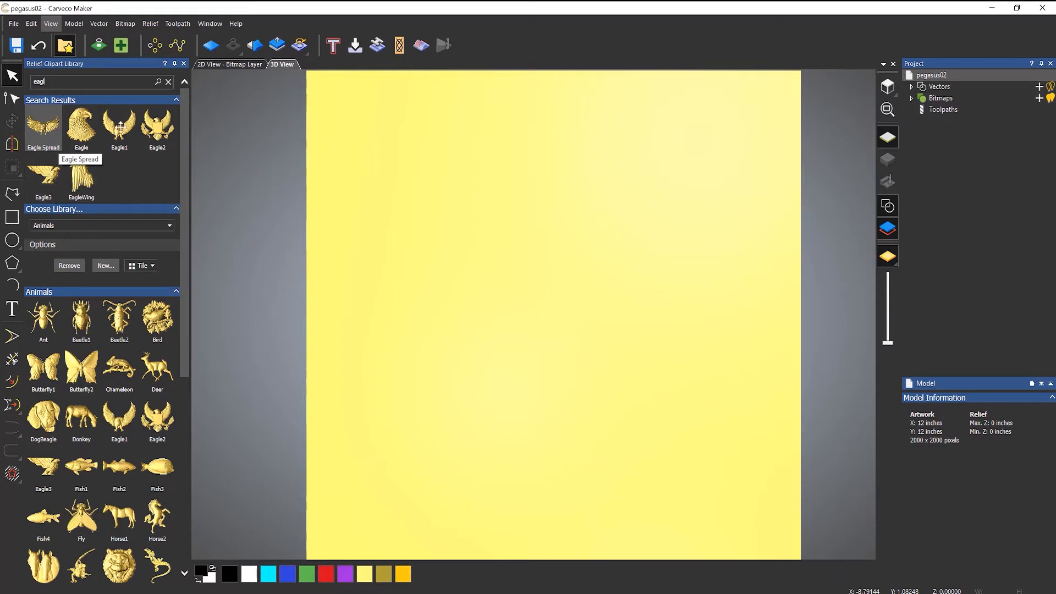
Place the Eagle2 relief from the search results in the upper middle of the model
double_click(159, 132)
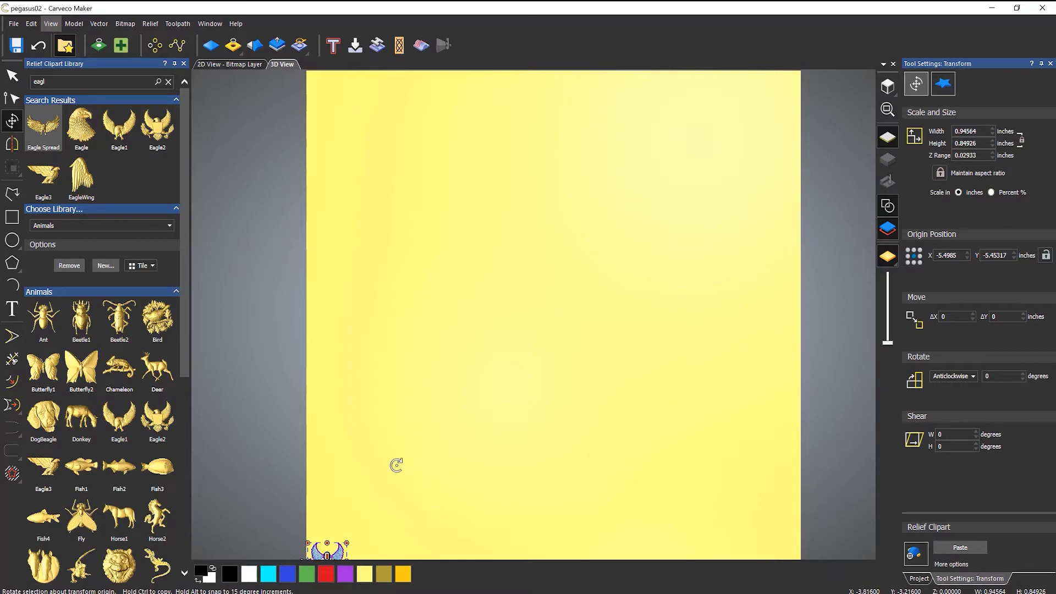
key(Escape)
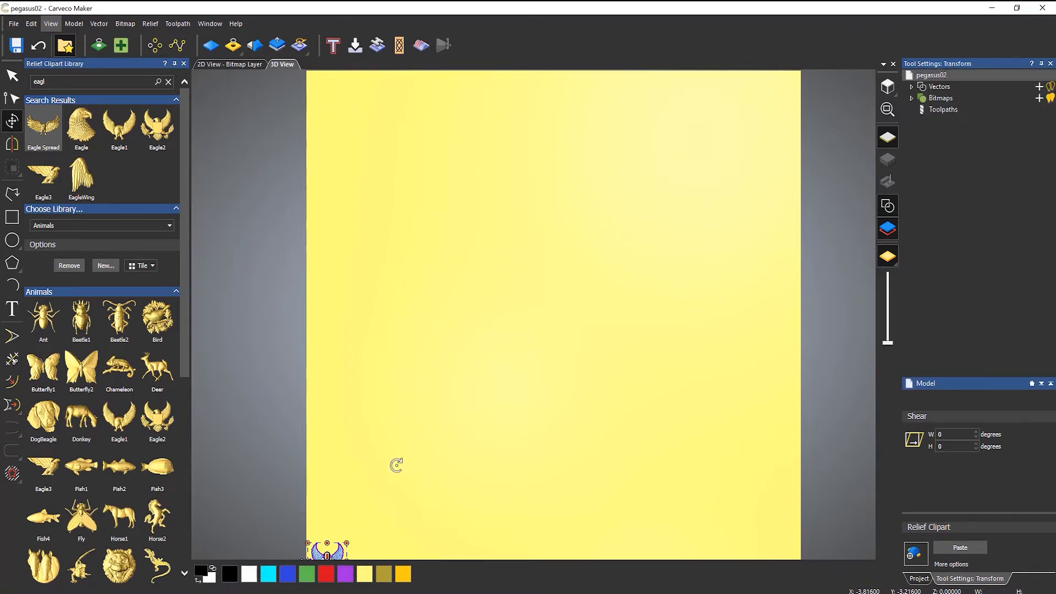
drag(163, 128, 524, 257)
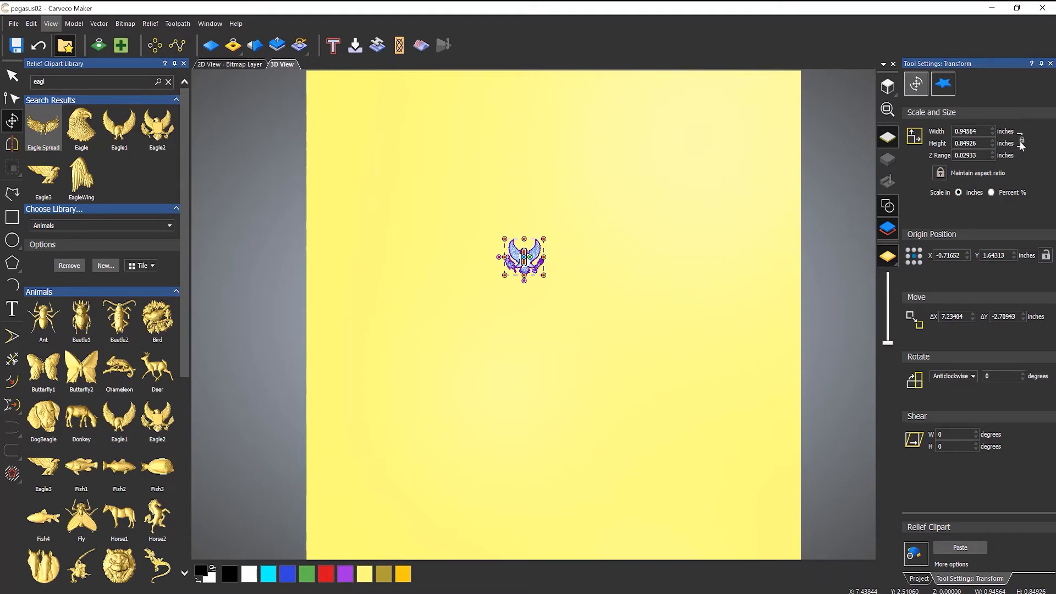
Enlarge the eagle proportionally to about 9.04 by 8.12 inches and centre it on the model
click(941, 175)
click(941, 174)
click(940, 174)
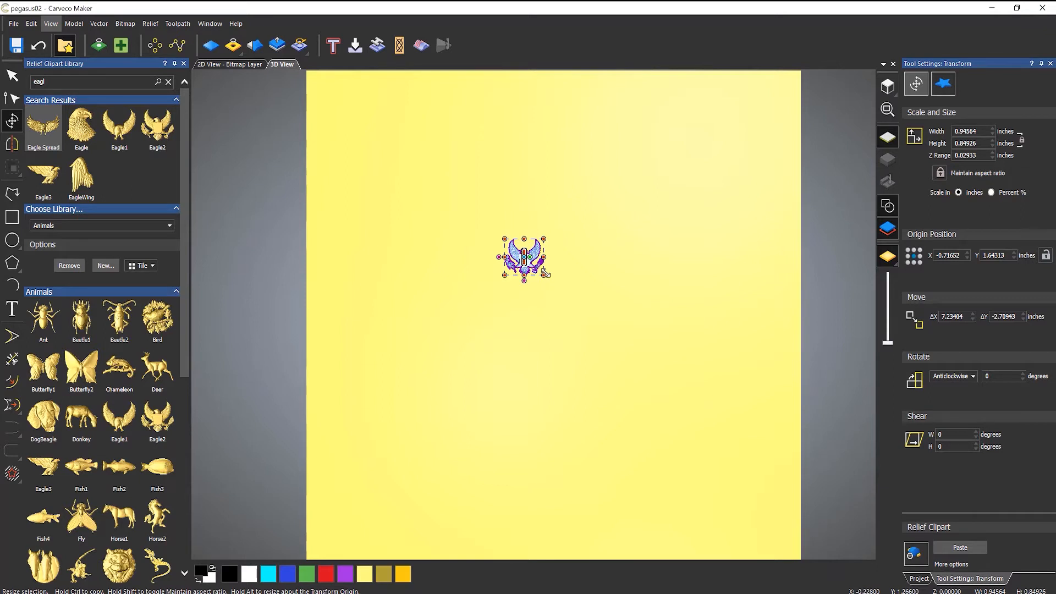
drag(545, 273, 707, 422)
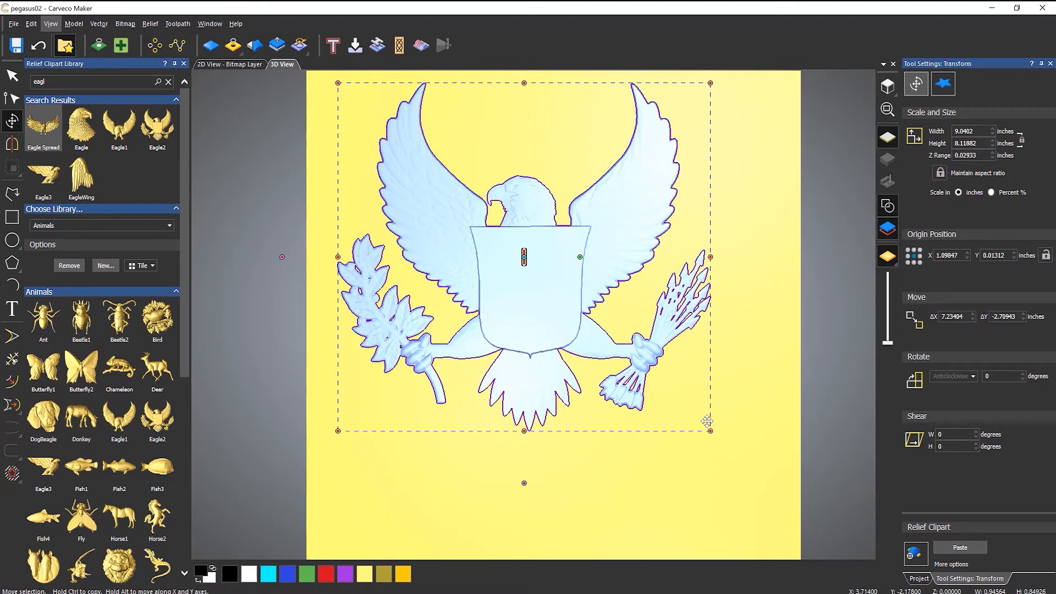
key(F9)
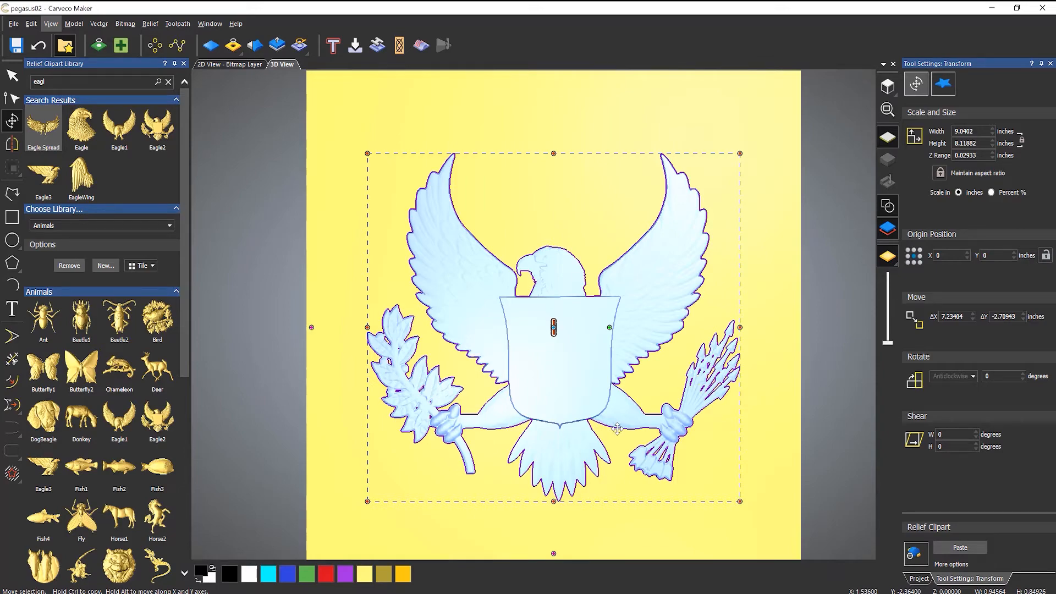
Raise the eagle's Z range to about 0.19 inches directly in the 3D view
middle_drag(605, 425, 676, 231)
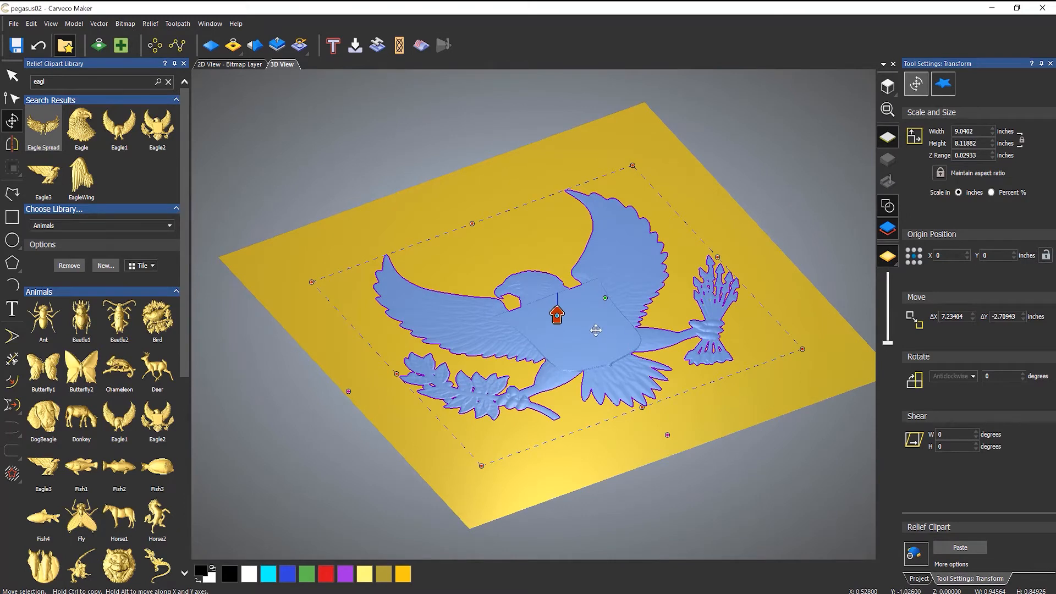
scroll(600, 325, up, 2)
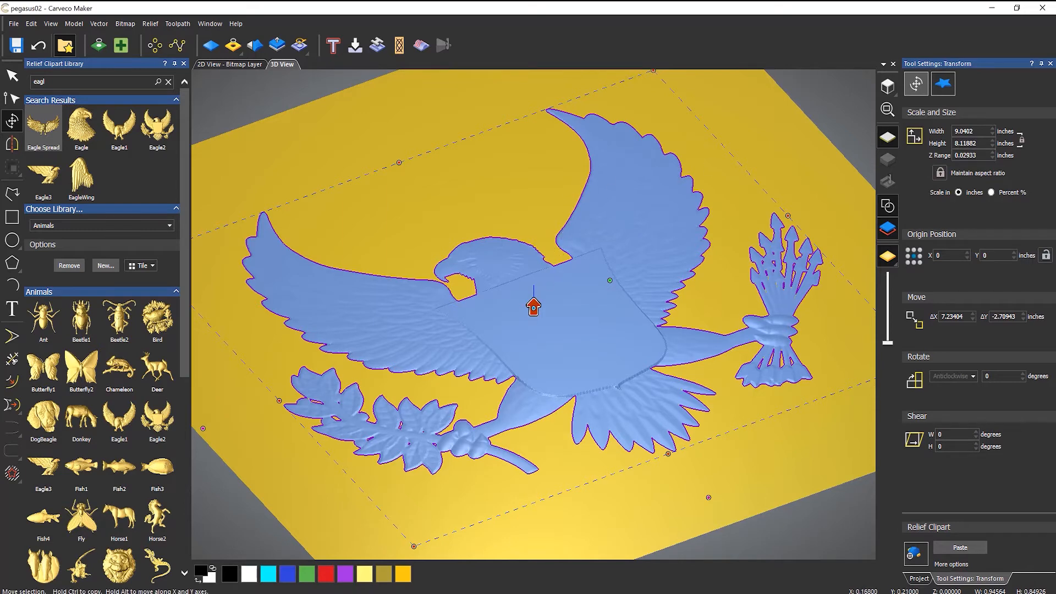
drag(543, 287, 540, 257)
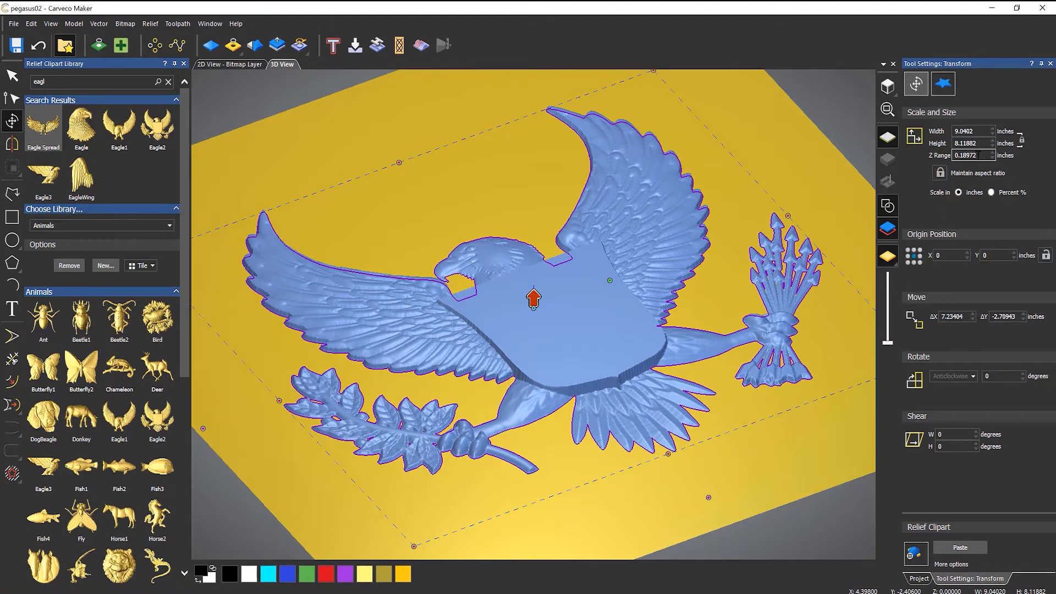
Try to set the eagle's Z range to 0.25 inches, and move it slightly to about X -0.11, Y -0.09 inches
double_click(982, 154)
text(0.)
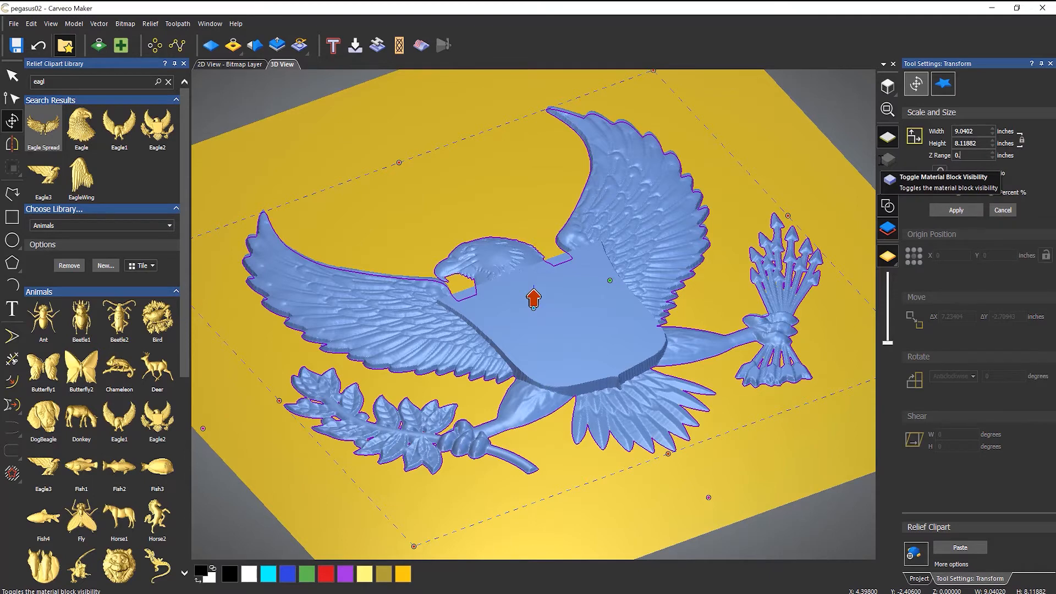
text(25)
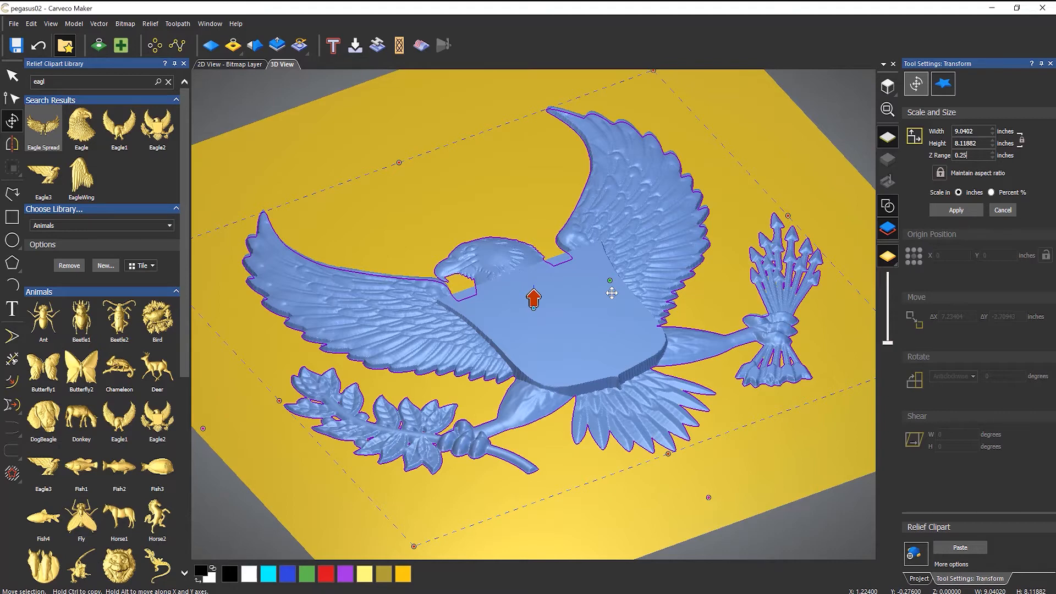
mouse_move(577, 312)
mouse_down()
mouse_move(513, 175)
mouse_move(483, 259)
mouse_move(408, 277)
mouse_move(556, 290)
mouse_move(574, 308)
mouse_move(582, 275)
mouse_move(578, 320)
mouse_up()
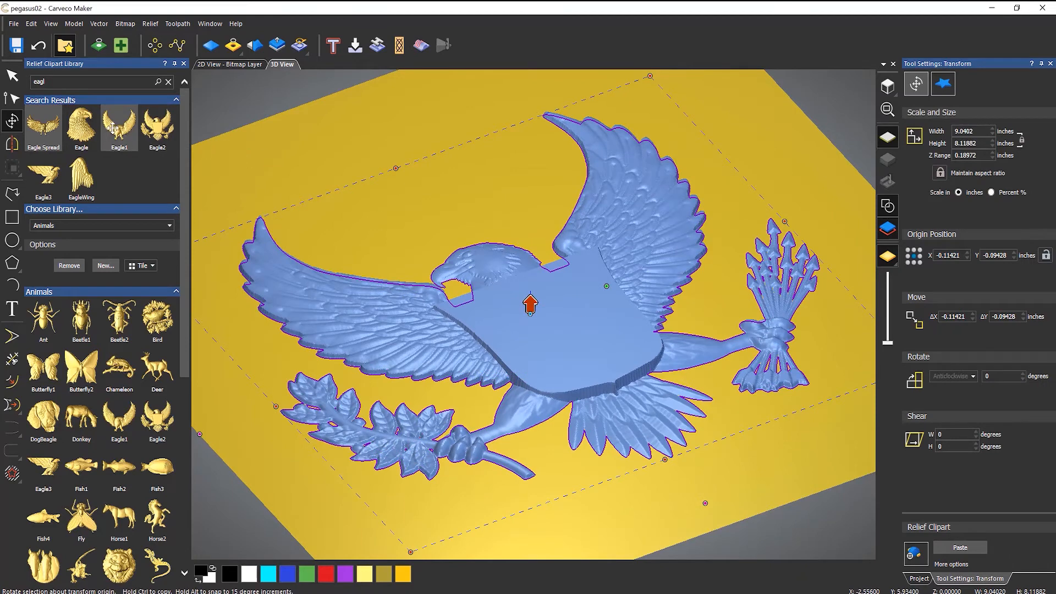
Try placing the Ant relief above the eagle's head and cancel the placement
drag(48, 315, 465, 177)
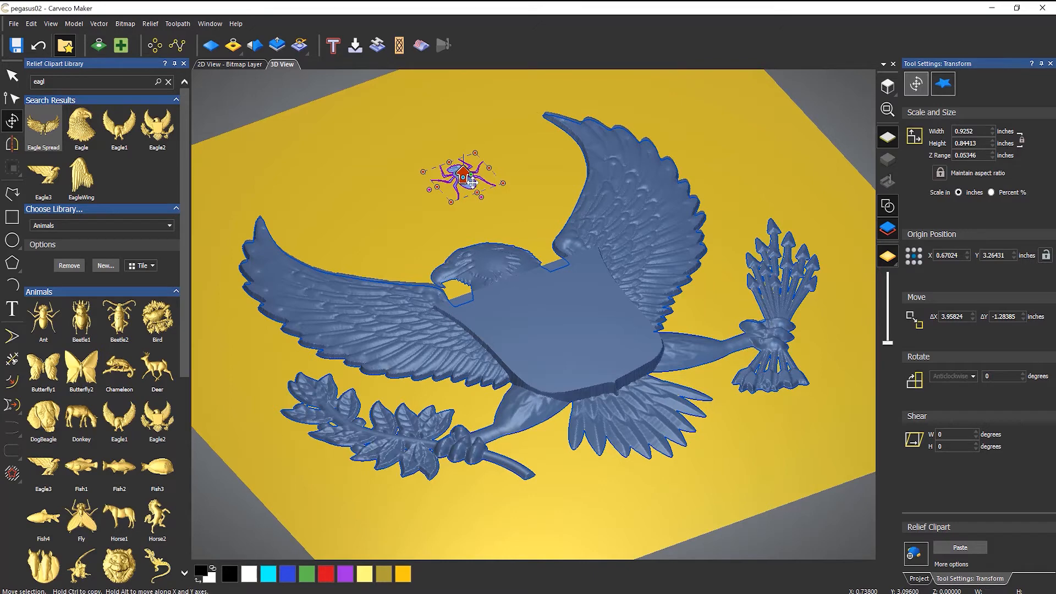
key(Escape)
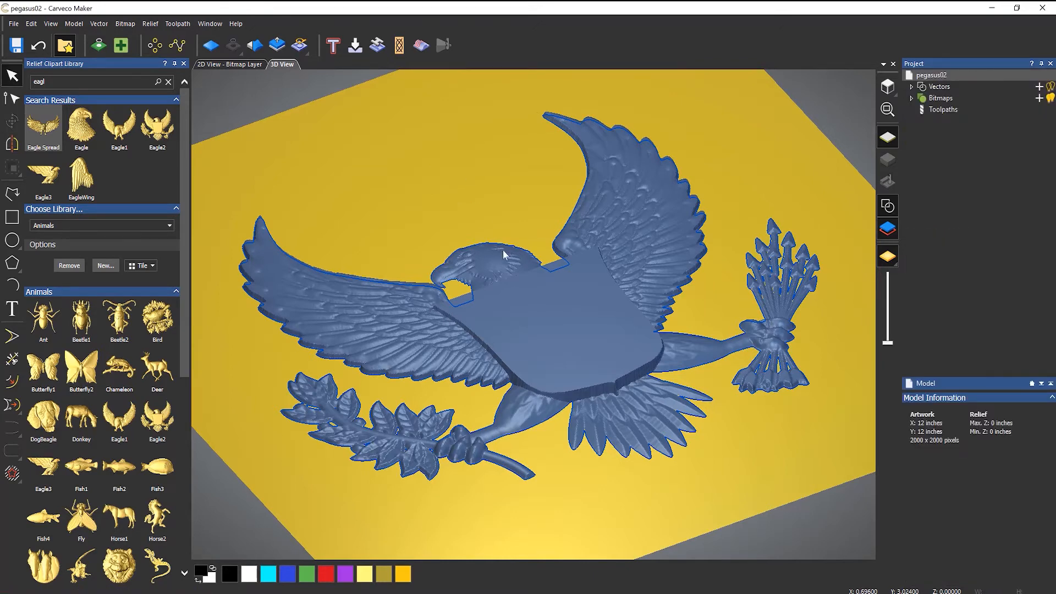
Reselect the eagle clipart for transforming and paste it into the model's relief
click(560, 297)
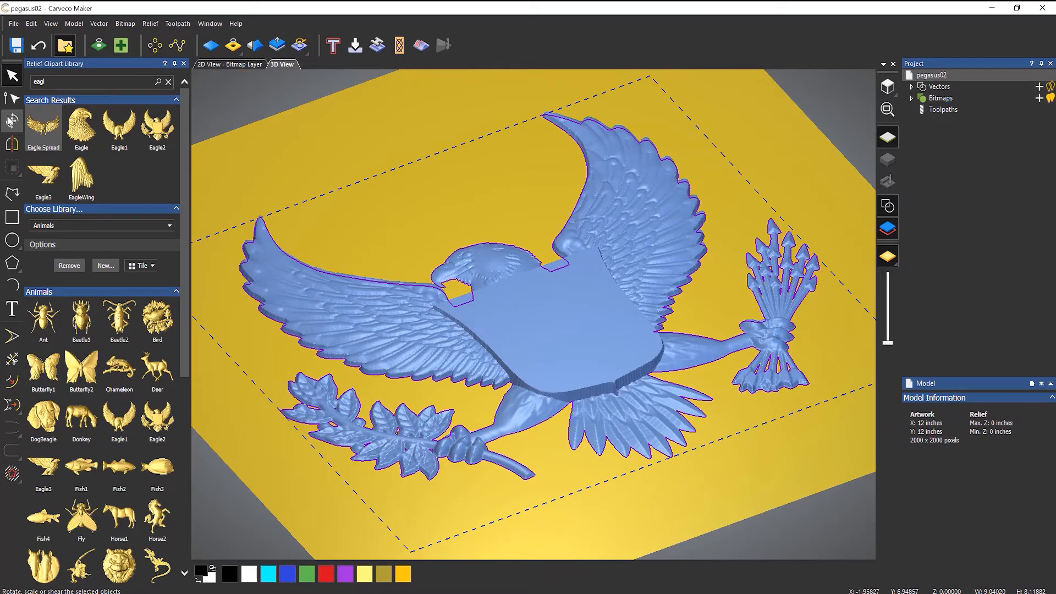
click(12, 119)
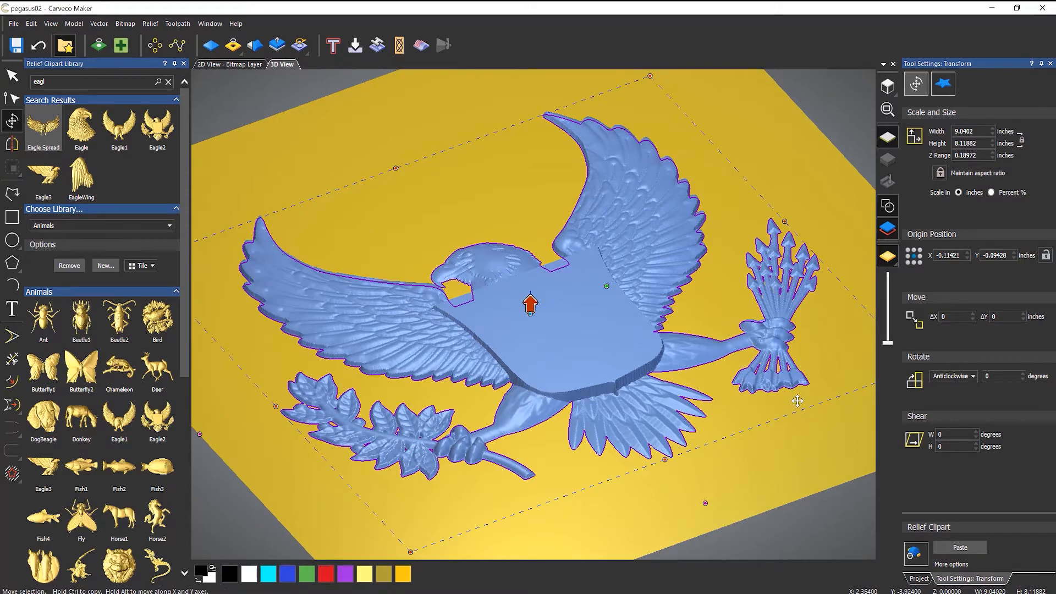
click(960, 548)
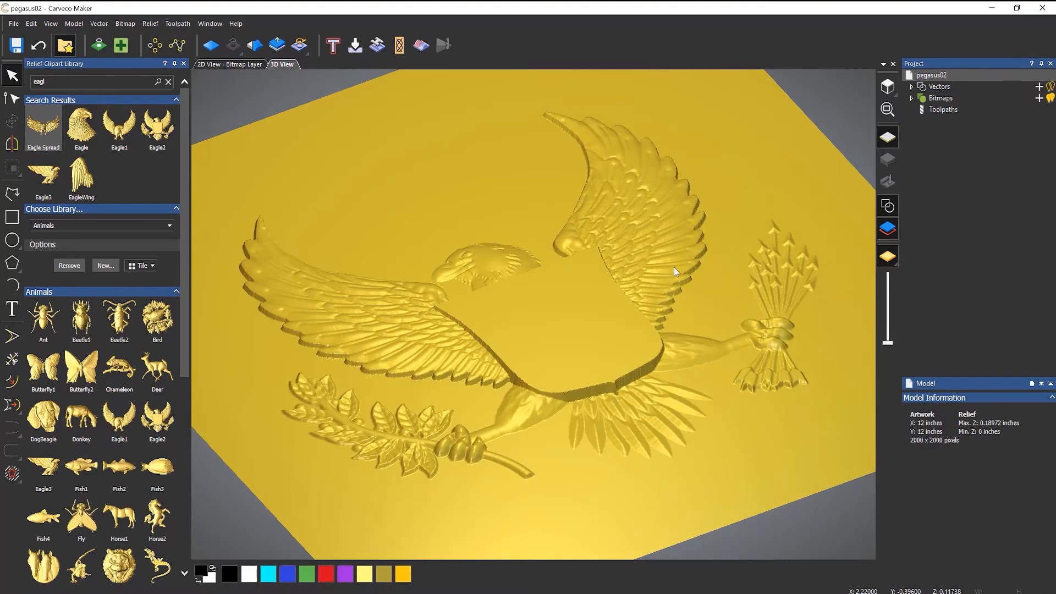
drag(670, 304, 640, 359)
scroll(639, 365, down, 3)
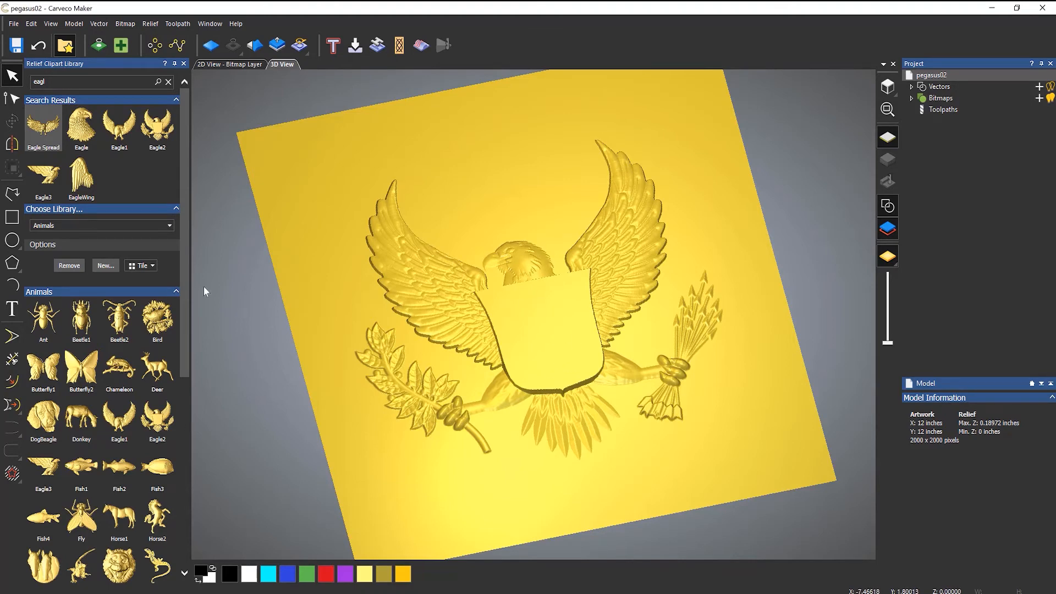
Clear the clipart search, switch the library to My Reliefs and place the Scroll1 relief across the bottom of the eagle's shield
click(168, 82)
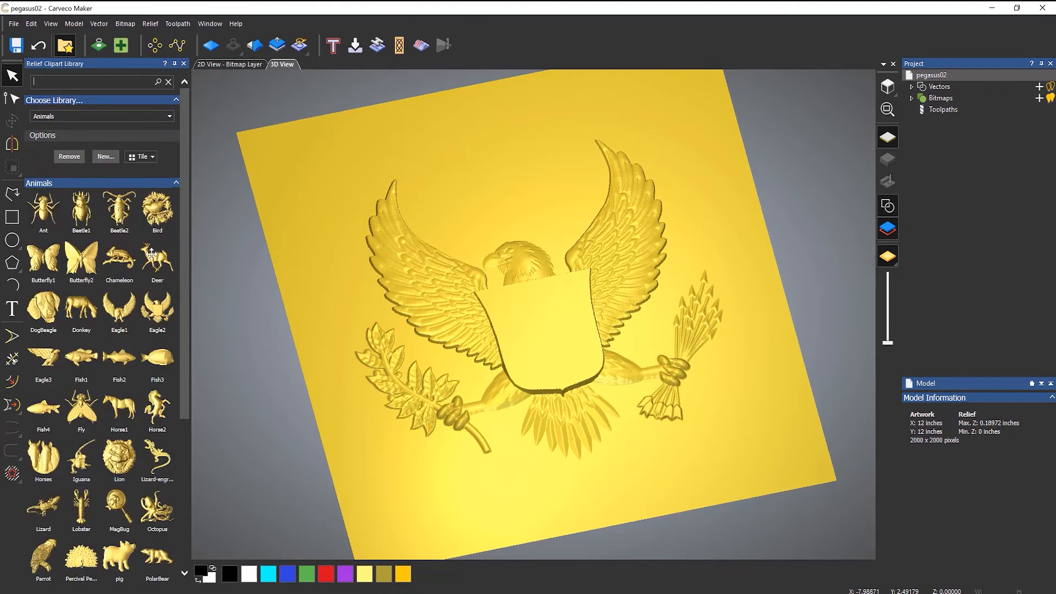
click(94, 119)
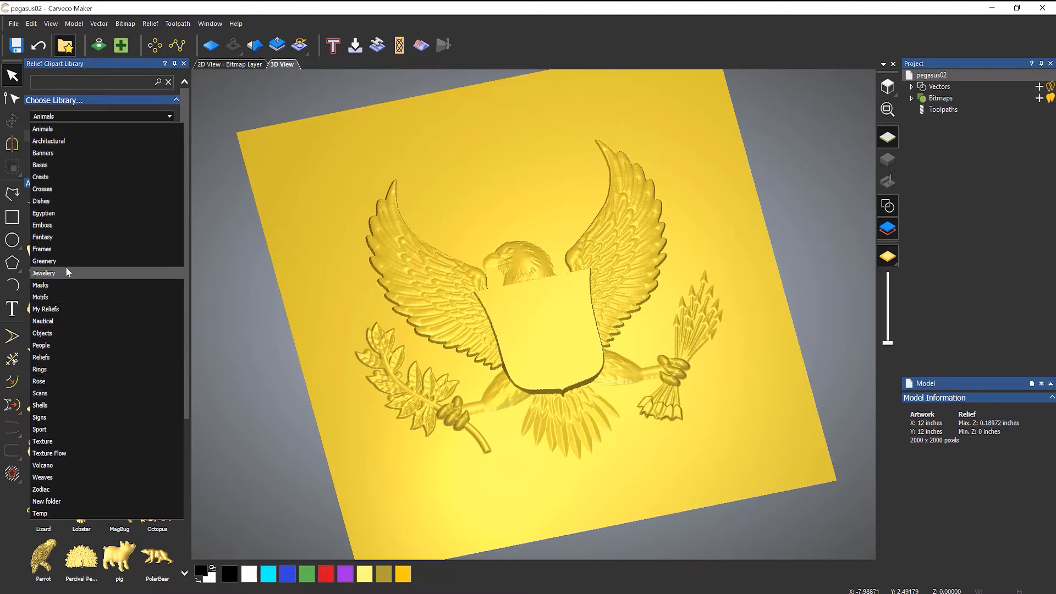
click(61, 310)
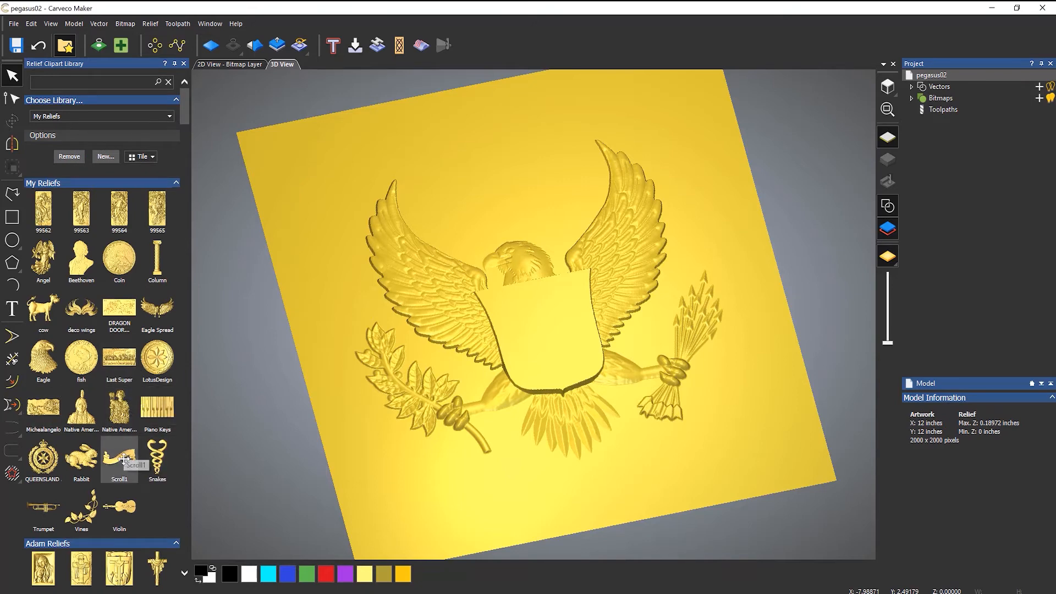
drag(123, 459, 559, 383)
scroll(589, 388, up, 5)
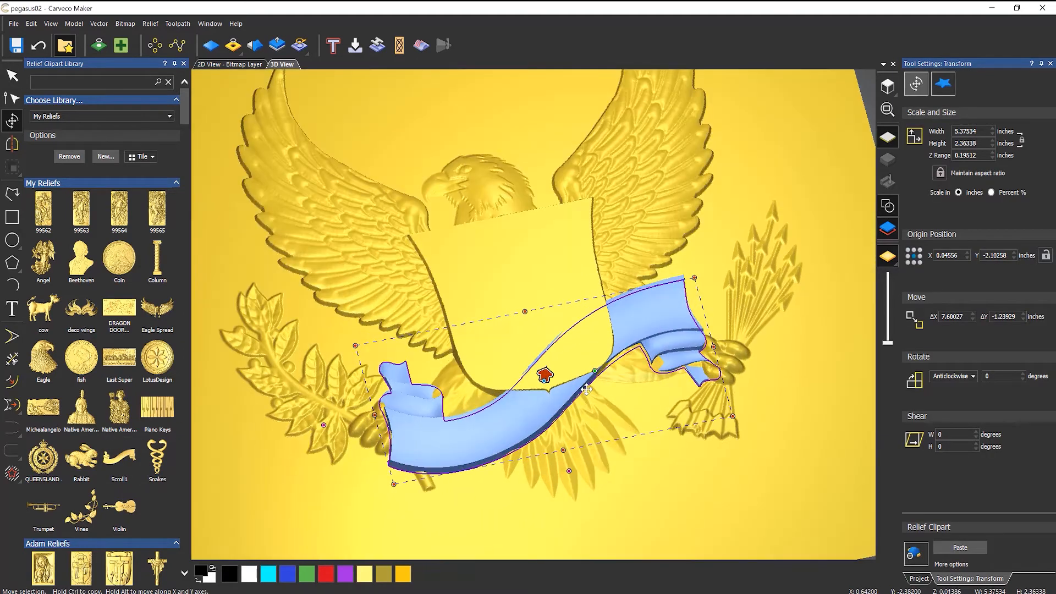
Raise the scroll's Z range to about 0.30 inches so that it stands above the shield
middle_drag(602, 416, 611, 384)
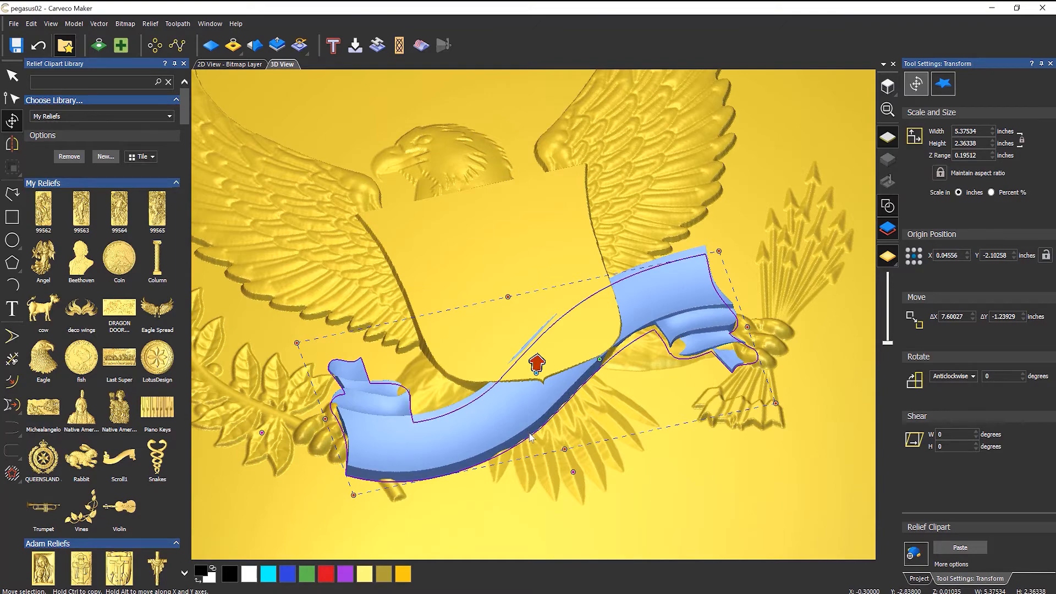
middle_drag(530, 437, 599, 393)
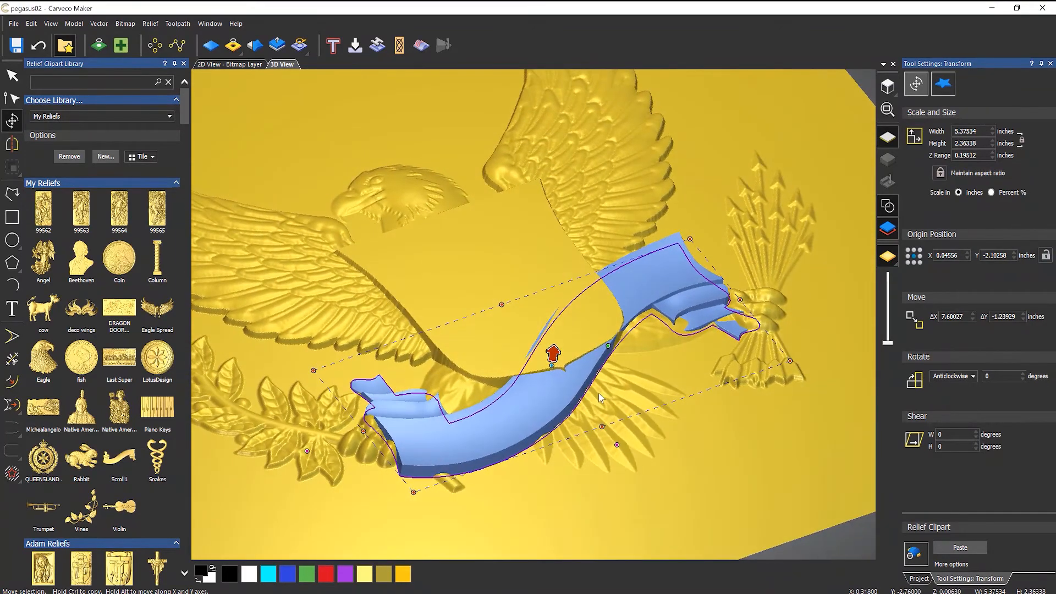
drag(553, 355, 564, 341)
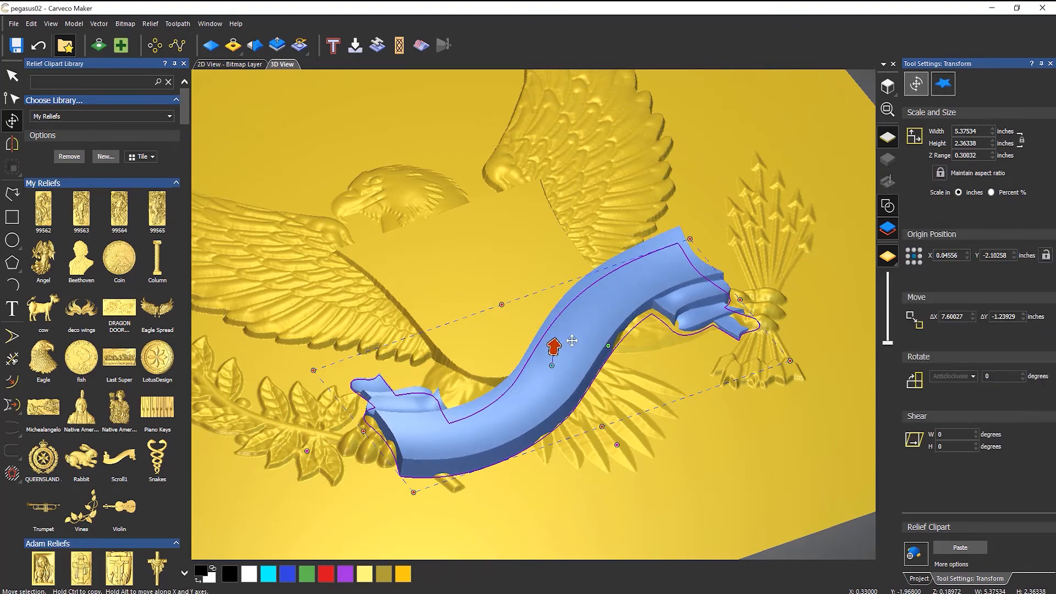
drag(612, 384, 570, 421)
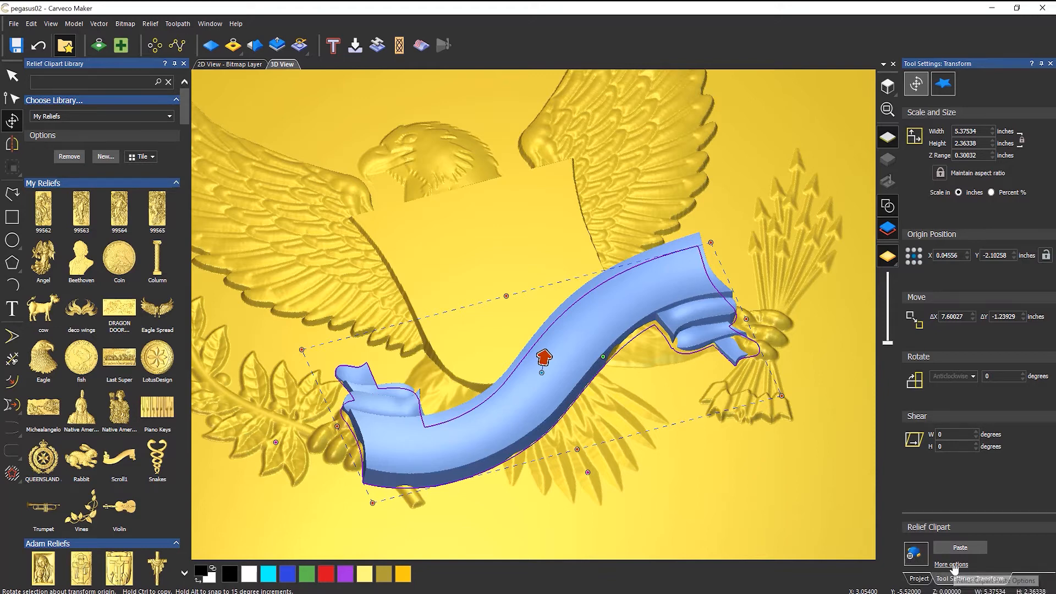
Try pasting the scroll onto the eagle relief with the Add combine mode, and undo the paste
click(914, 554)
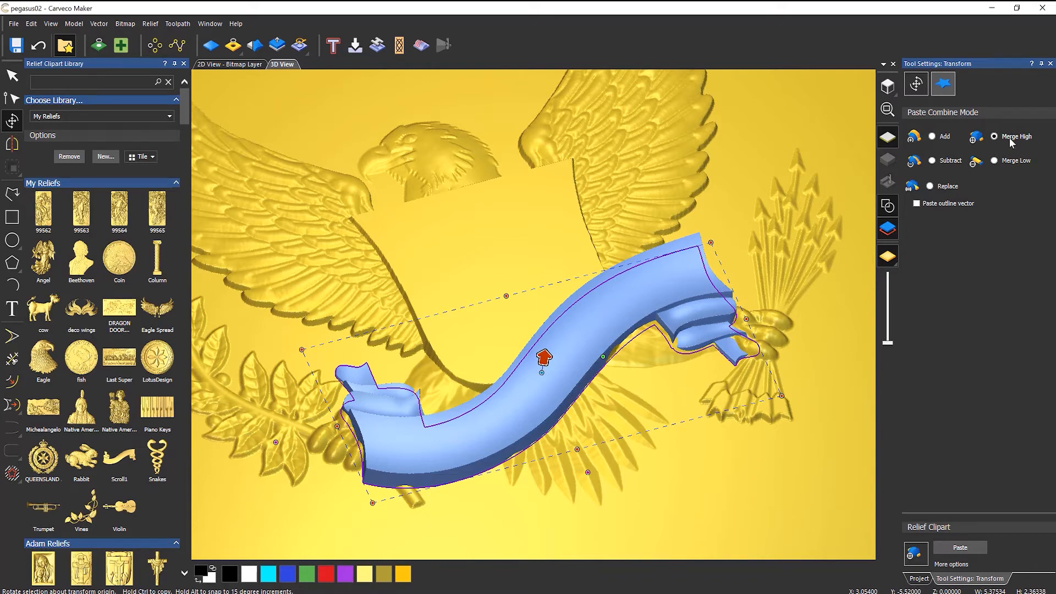
click(931, 136)
click(960, 548)
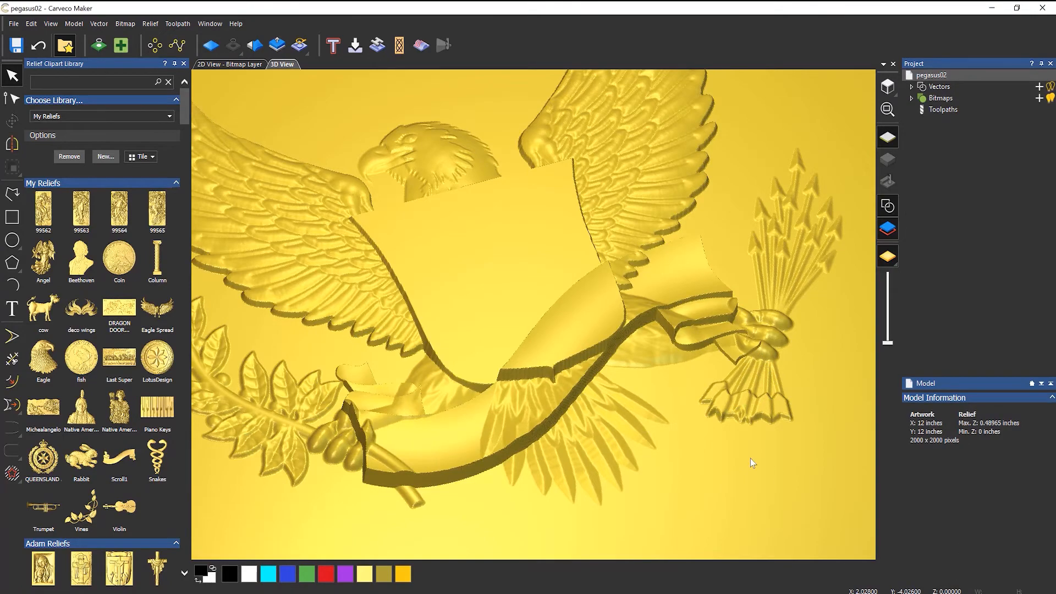
drag(585, 370, 579, 405)
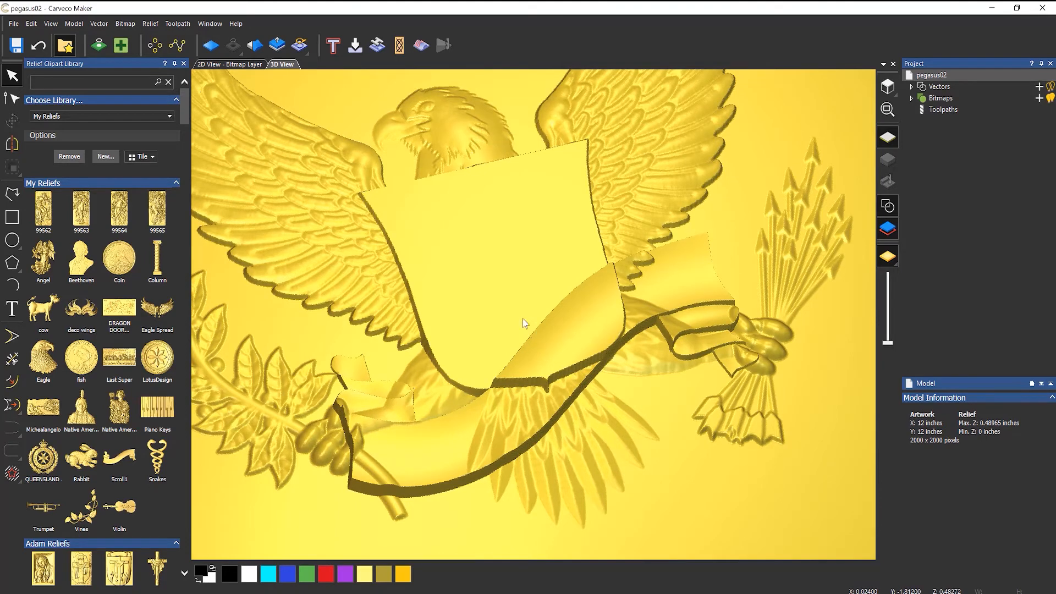
click(40, 47)
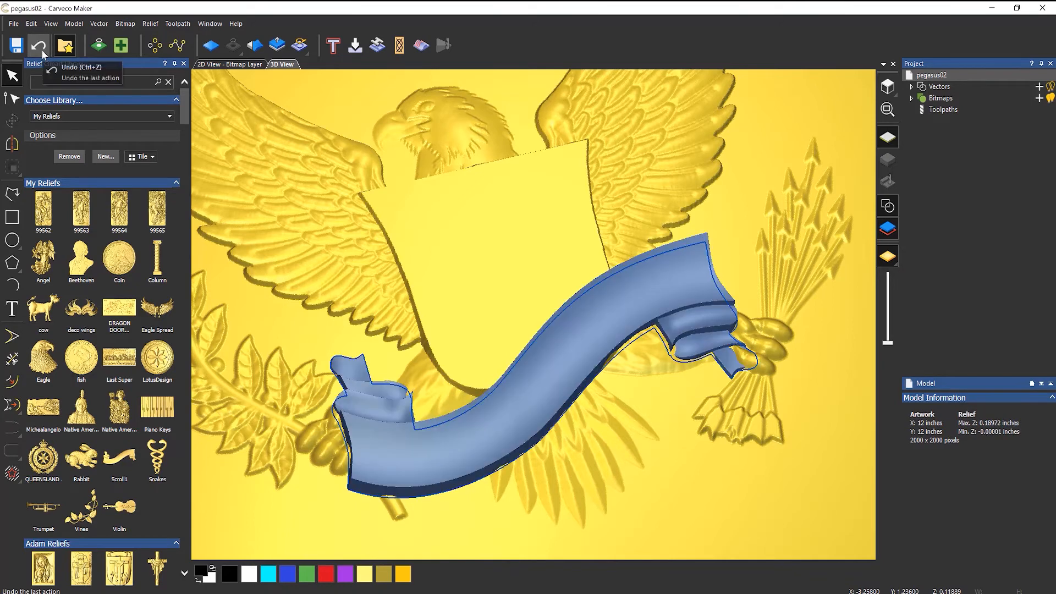
Try pasting the scroll onto the eagle relief with the Merge High combine mode, and undo the paste
click(534, 341)
key(t)
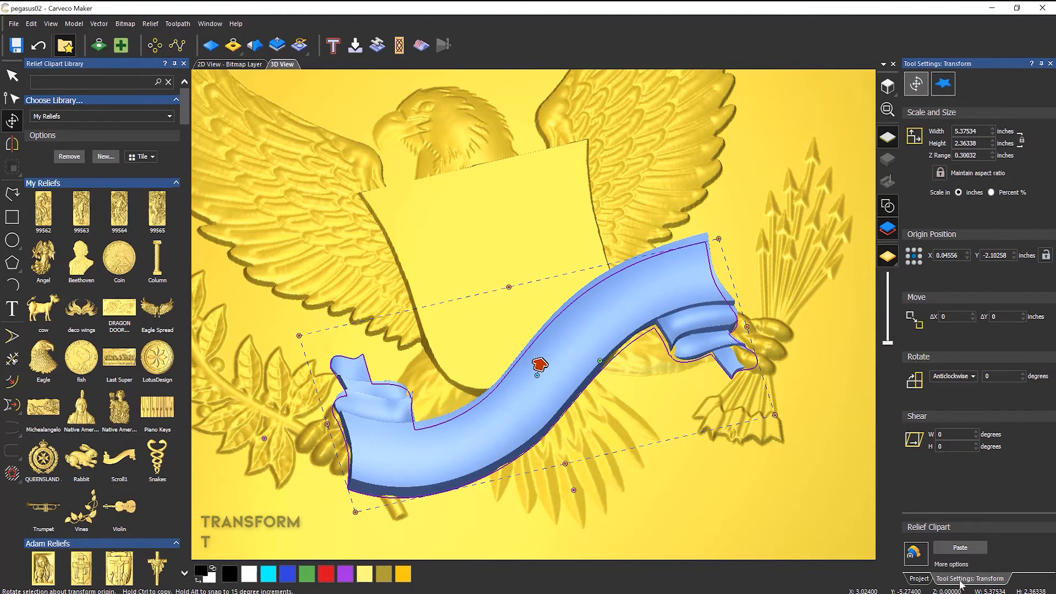
click(951, 564)
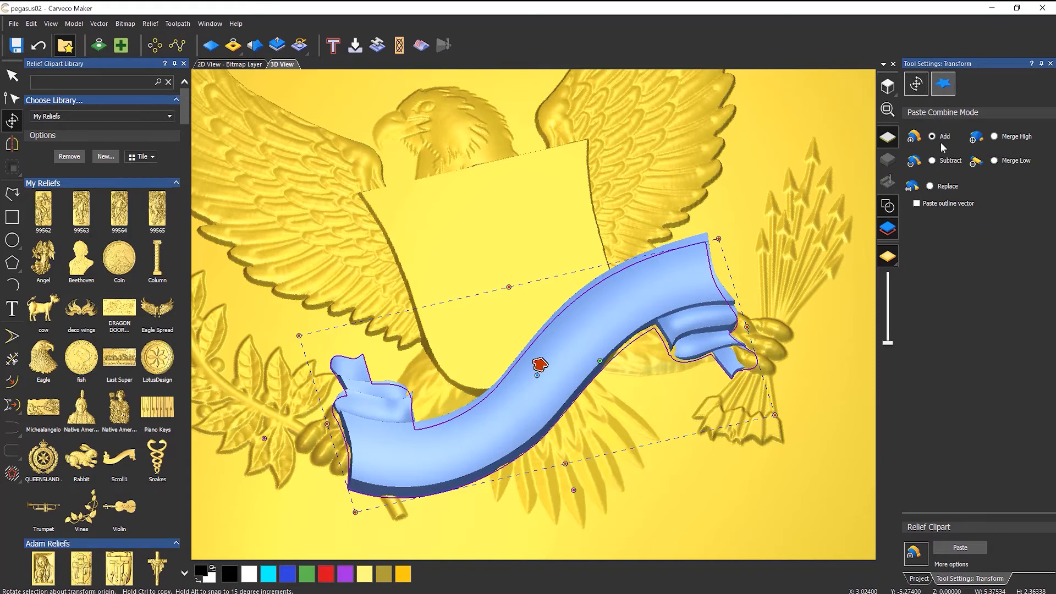
click(995, 136)
click(954, 550)
drag(657, 343, 552, 431)
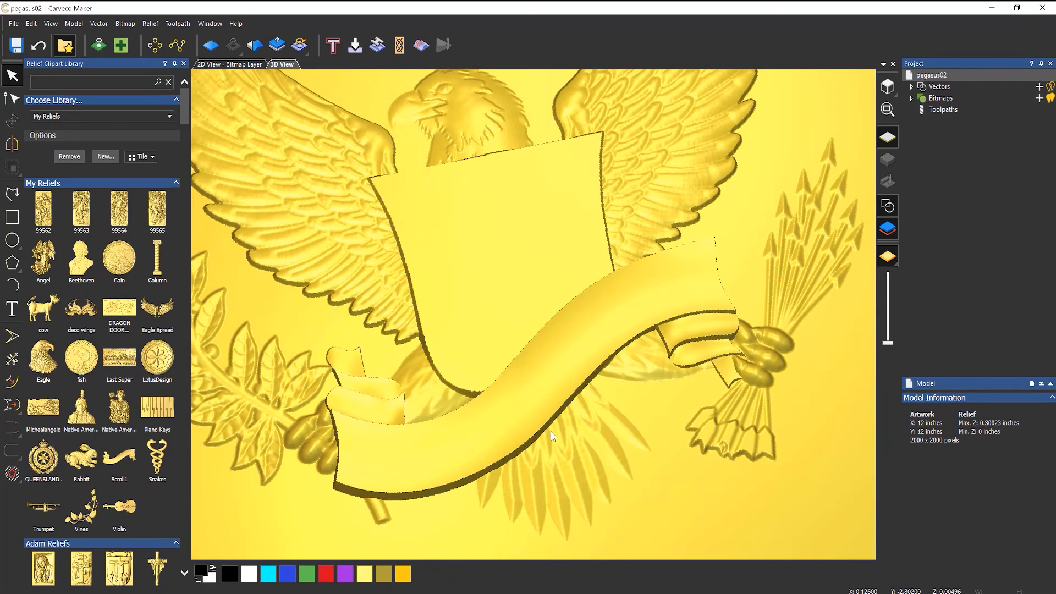
click(40, 46)
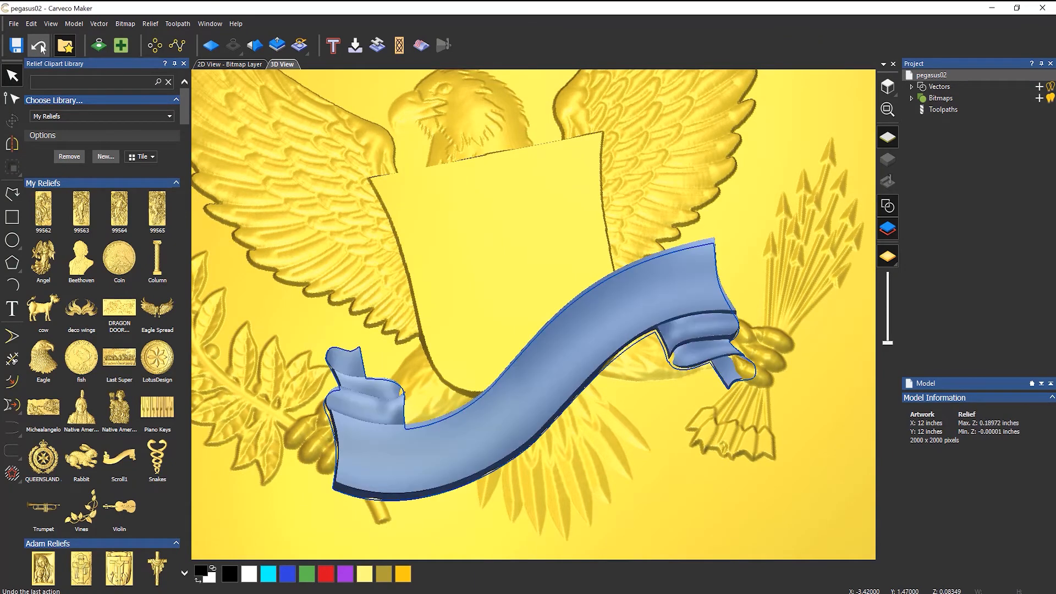
Reselect the scroll for transforming and lower its Z range until its middle sits beneath the shield's surface
click(519, 360)
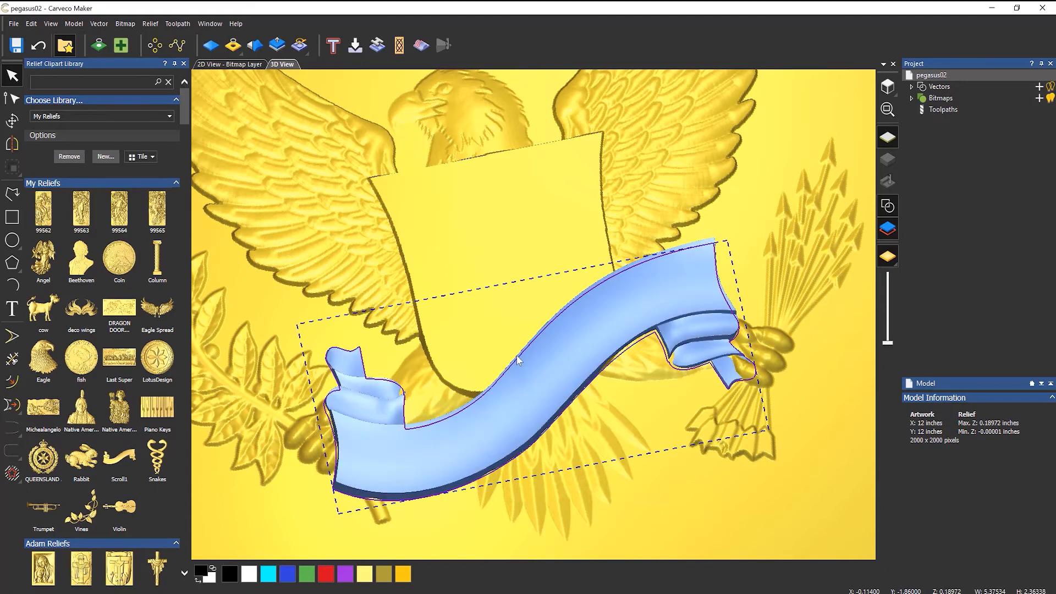
click(519, 360)
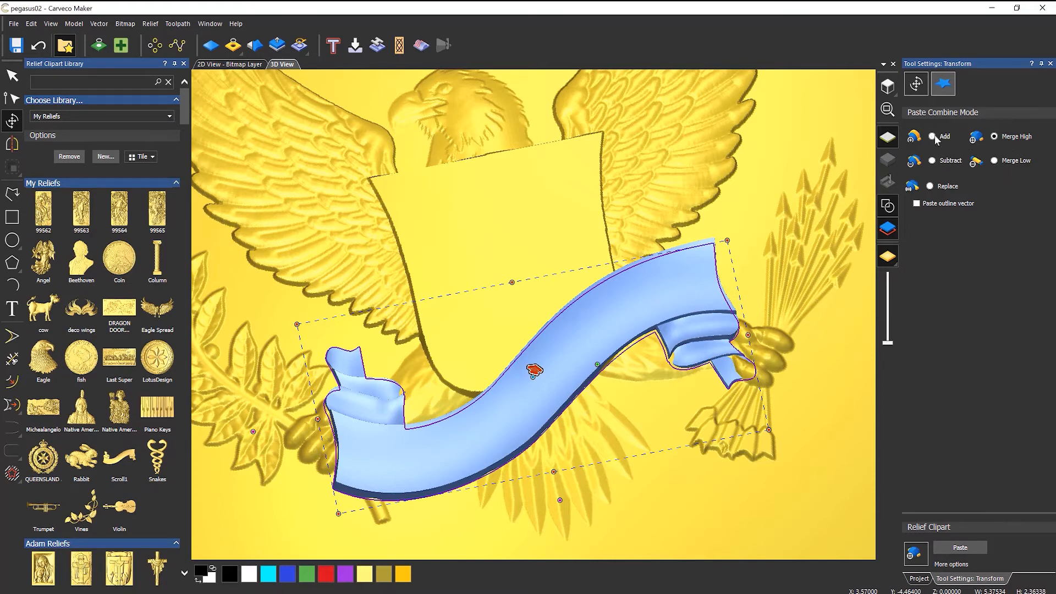
middle_drag(608, 283, 609, 226)
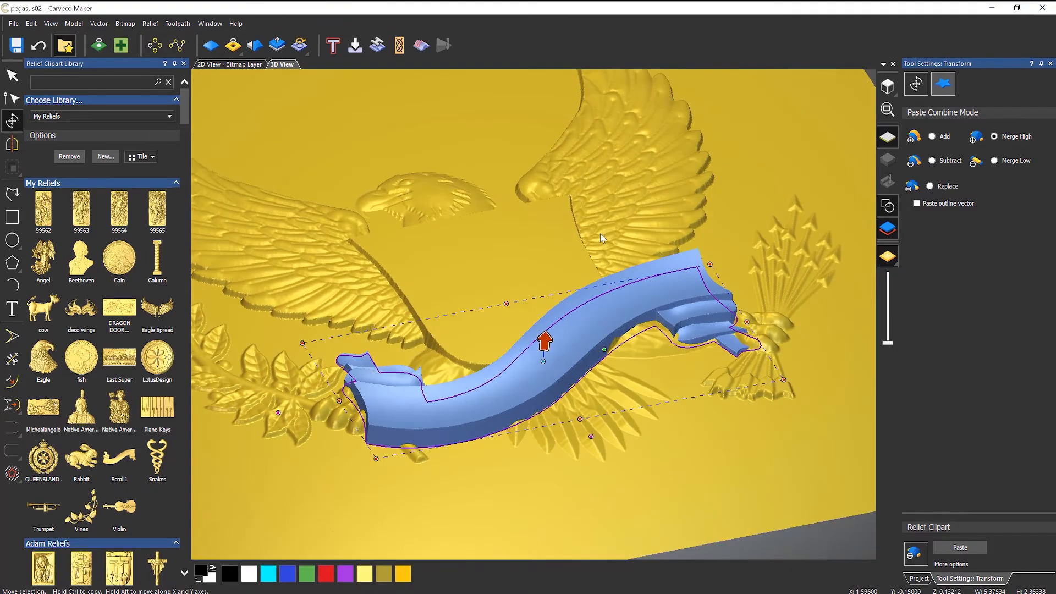
mouse_move(576, 319)
middle_down()
mouse_move(573, 259)
mouse_move(562, 316)
middle_up()
scroll(547, 331, up, 3)
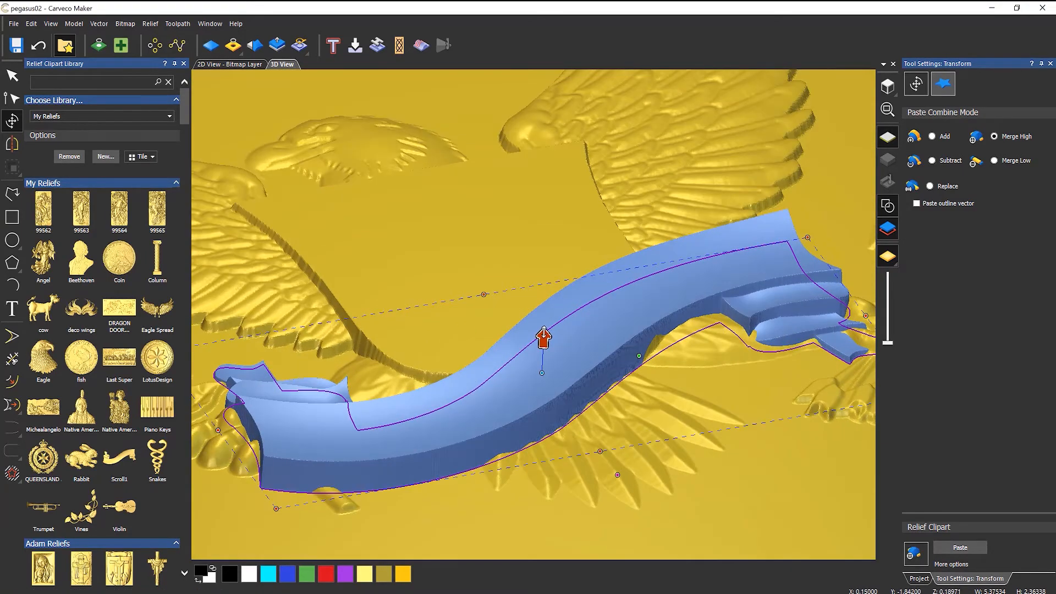
drag(544, 338, 542, 367)
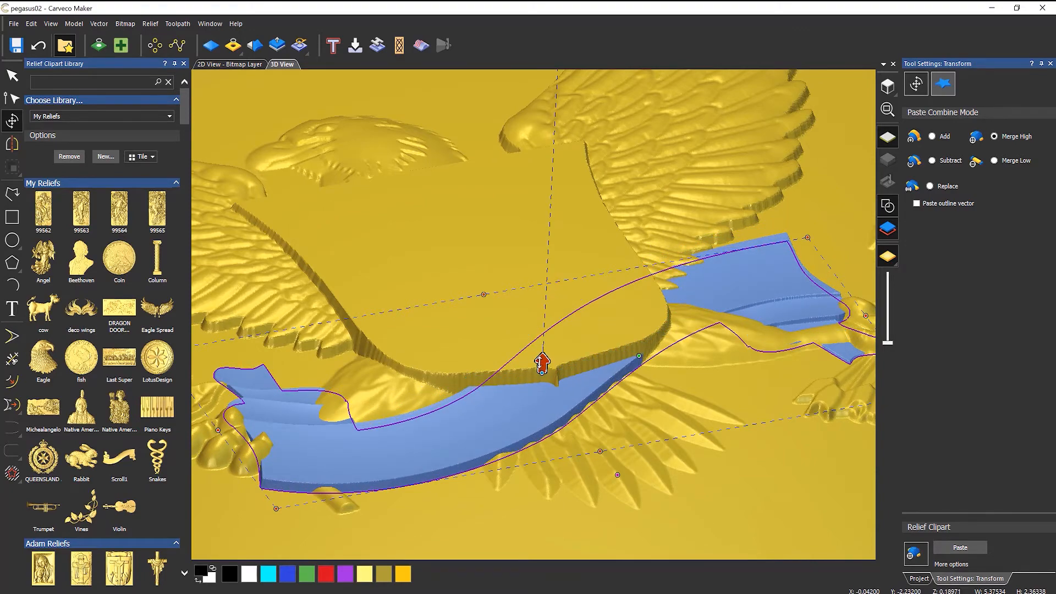
Paste the lowered scroll into the eagle relief with the Replace combine mode
drag(616, 398, 581, 480)
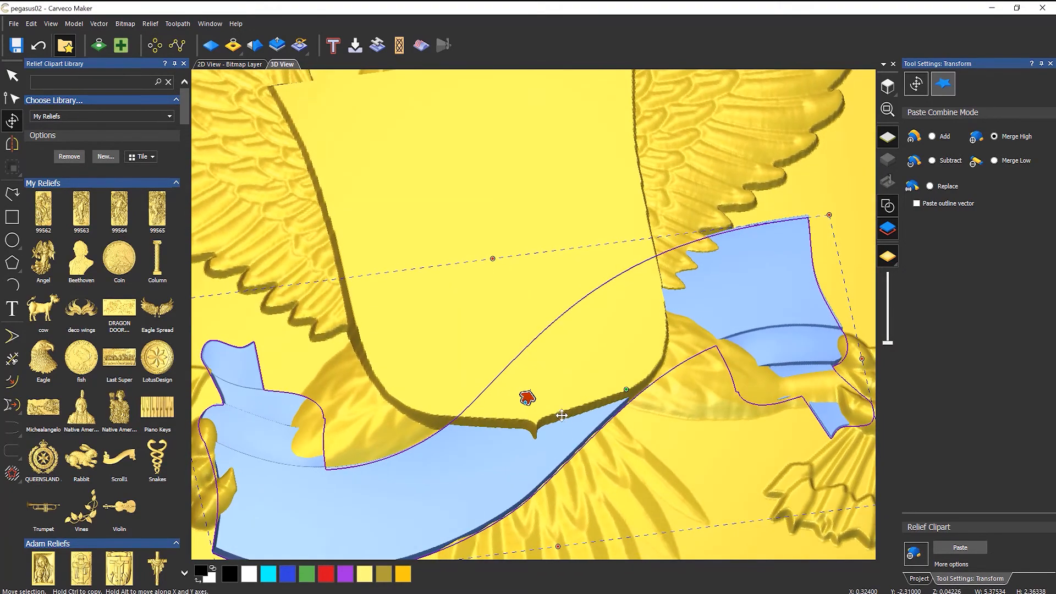
scroll(556, 410, down, 5)
scroll(470, 379, up, 3)
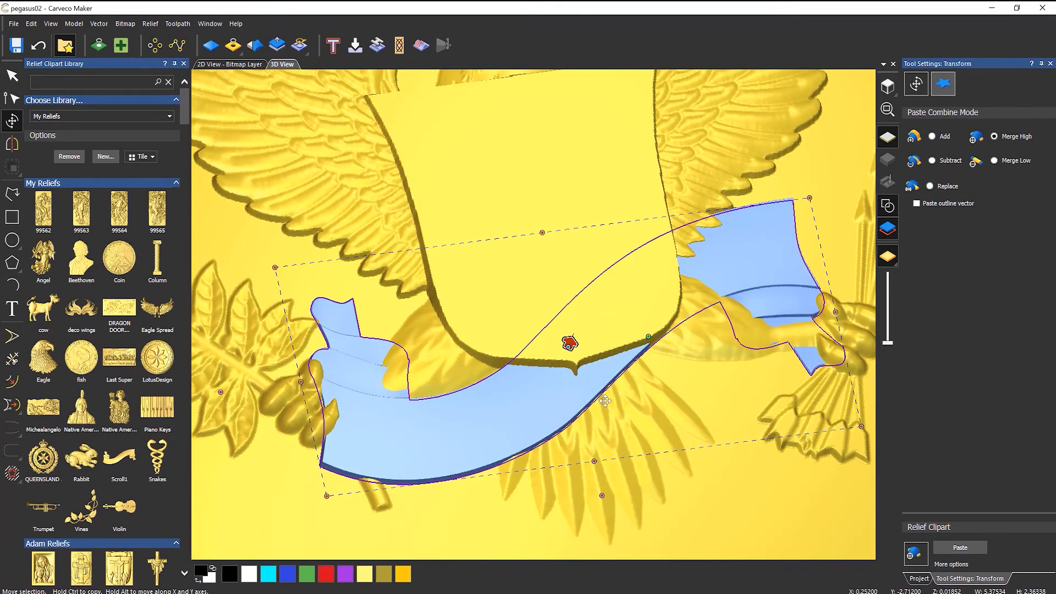
middle_drag(620, 398, 603, 378)
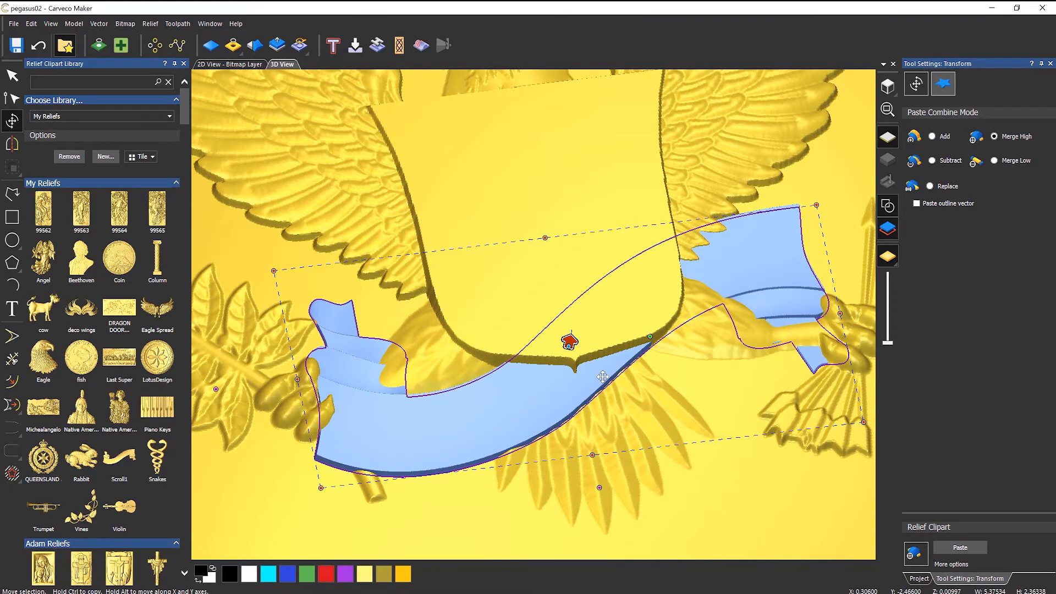
click(930, 186)
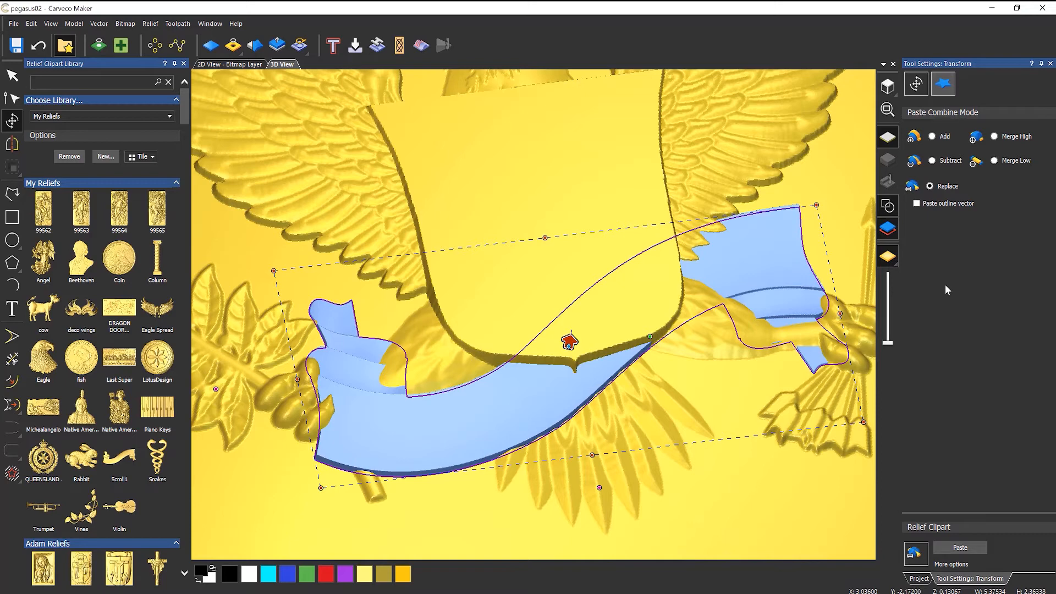
click(962, 548)
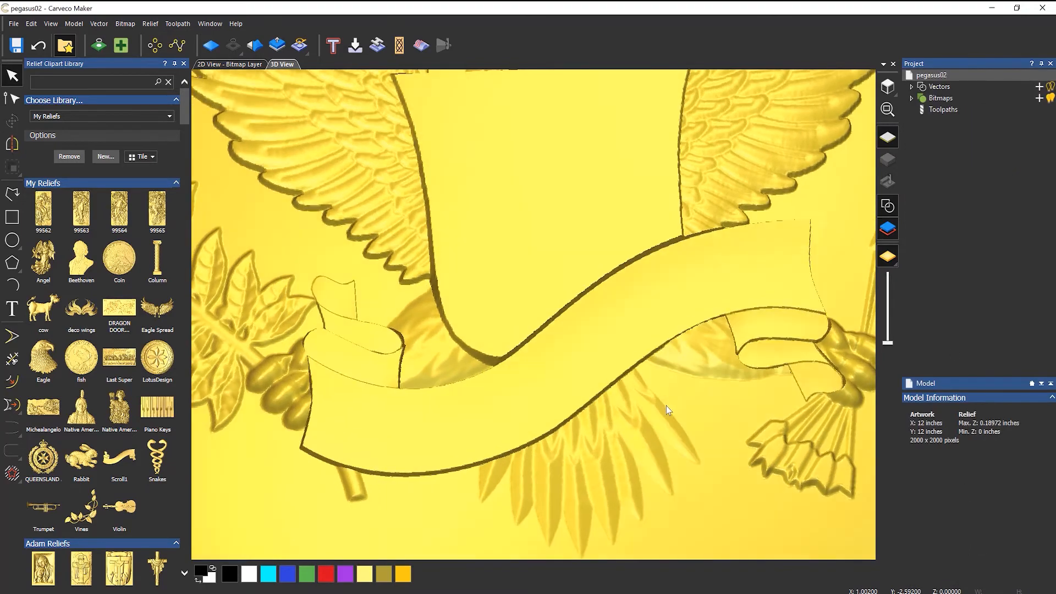
Examine from several angles and from above how the pasted scroll cuts into the shield and eagle
drag(666, 405, 649, 363)
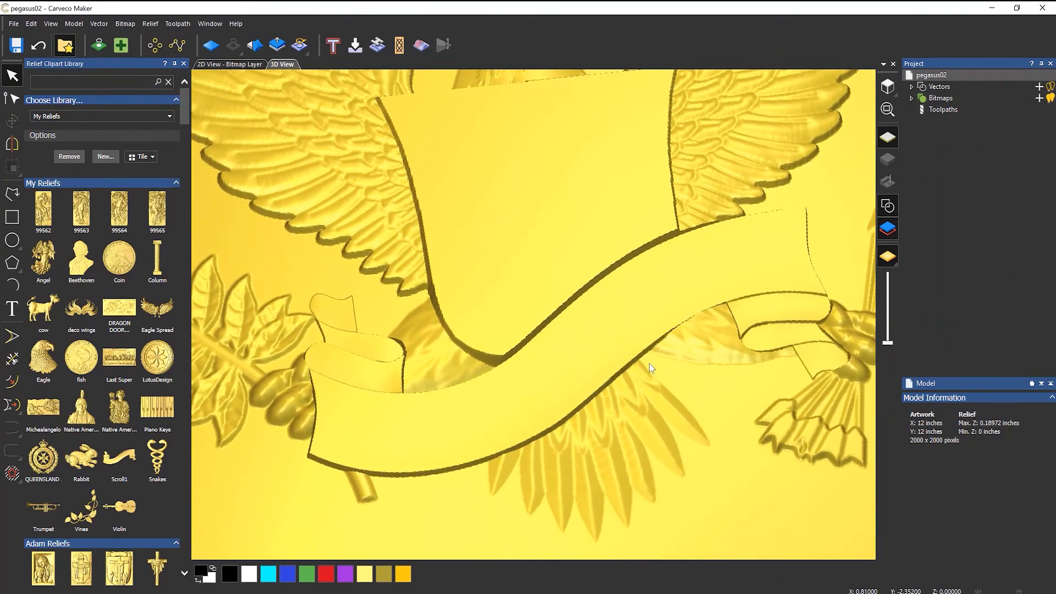
scroll(626, 348, down, 3)
drag(572, 306, 584, 334)
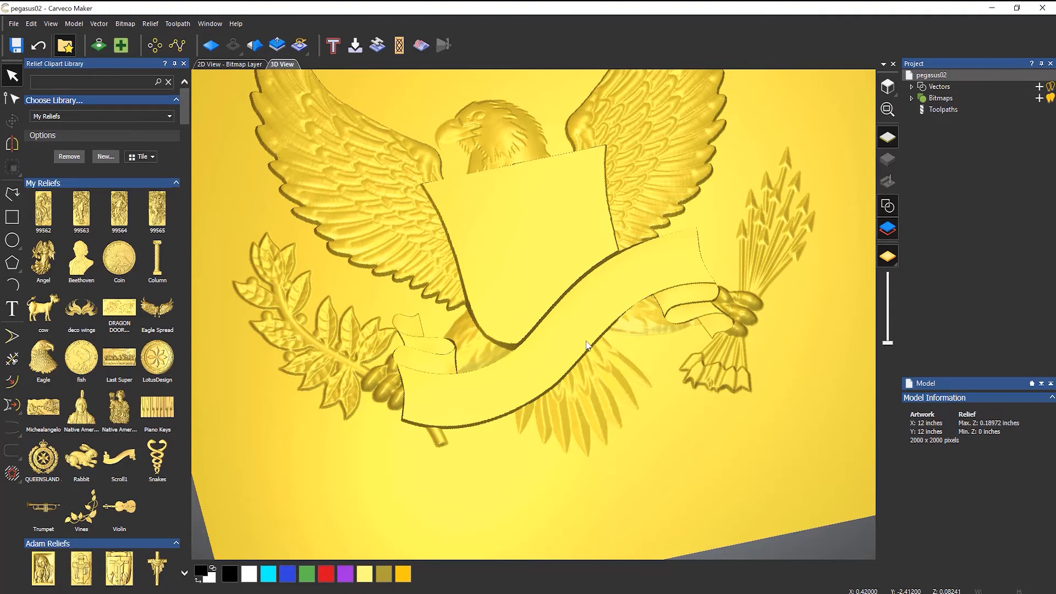
drag(575, 355, 559, 276)
scroll(559, 276, up, 2)
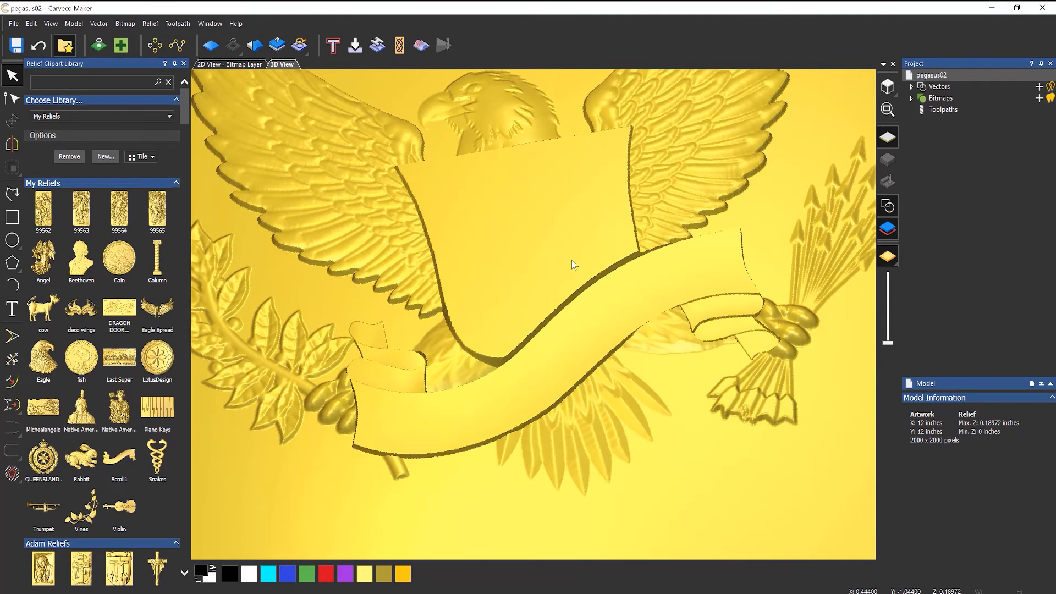
click(887, 86)
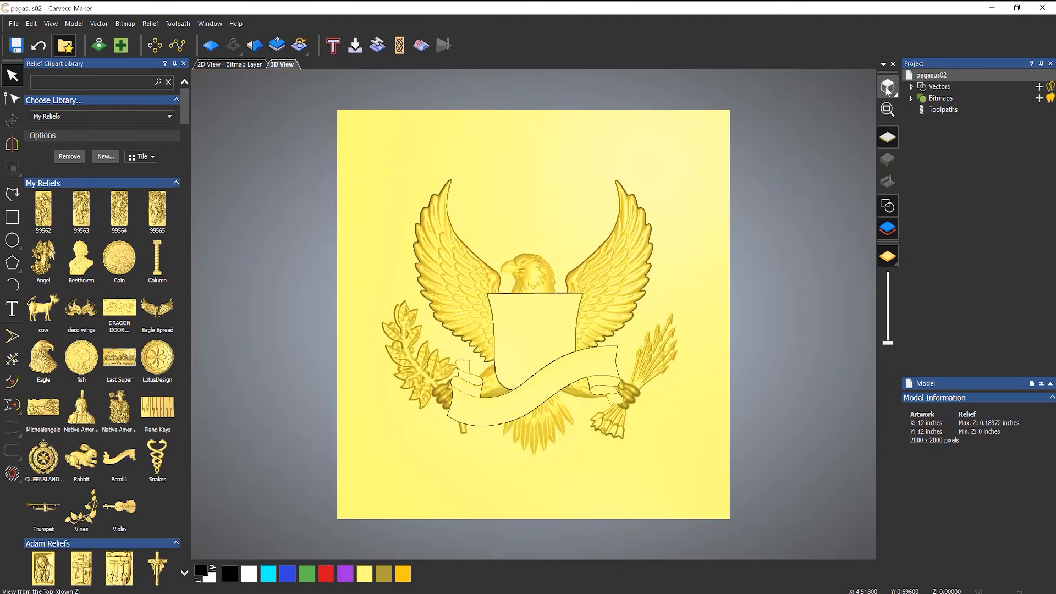
scroll(513, 361, up, 3)
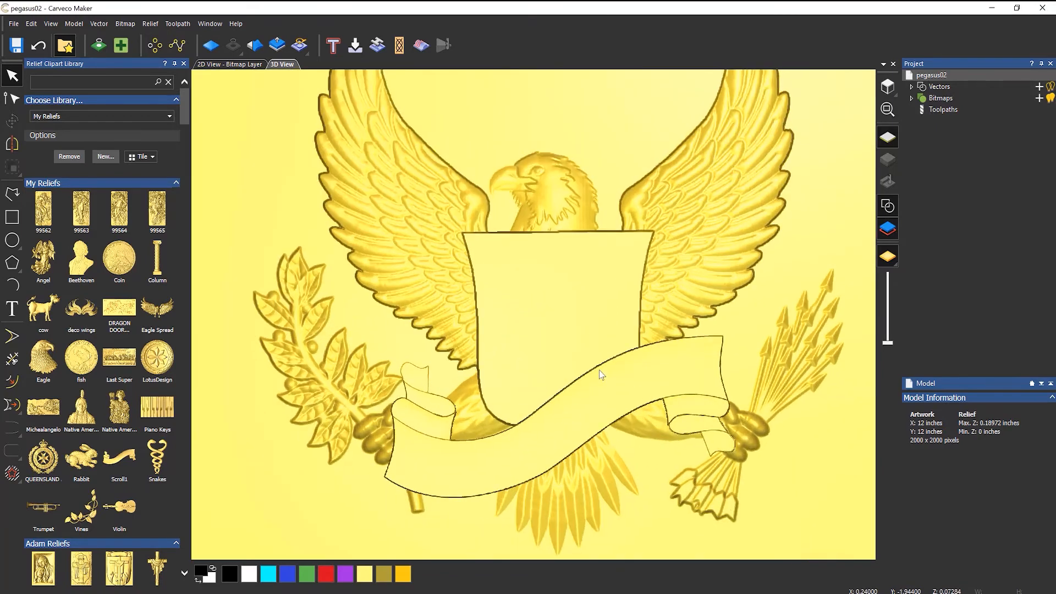
drag(601, 370, 625, 243)
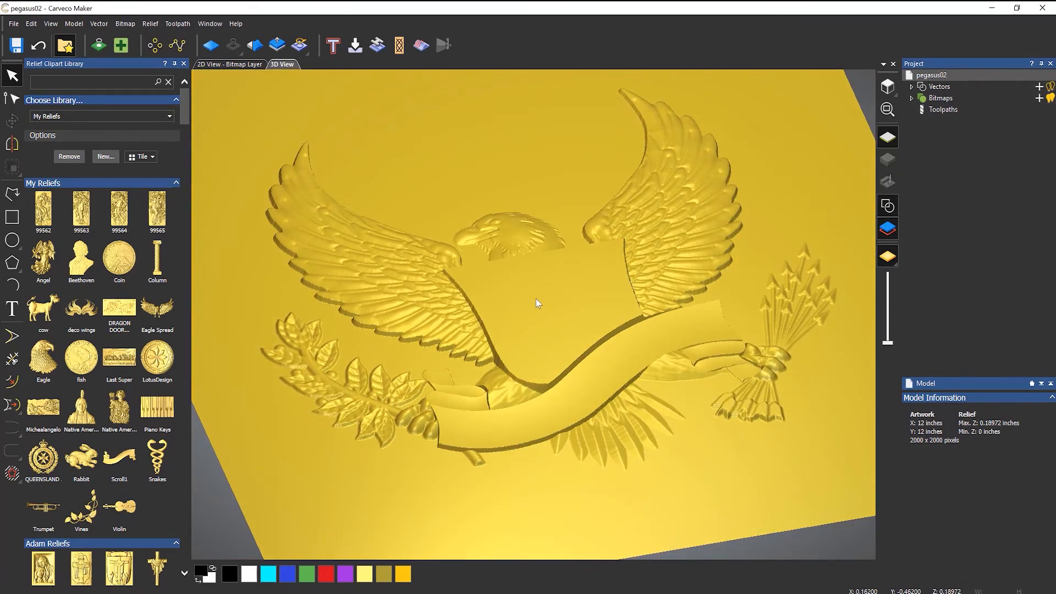
click(887, 88)
scroll(519, 371, up, 3)
scroll(517, 370, up, 2)
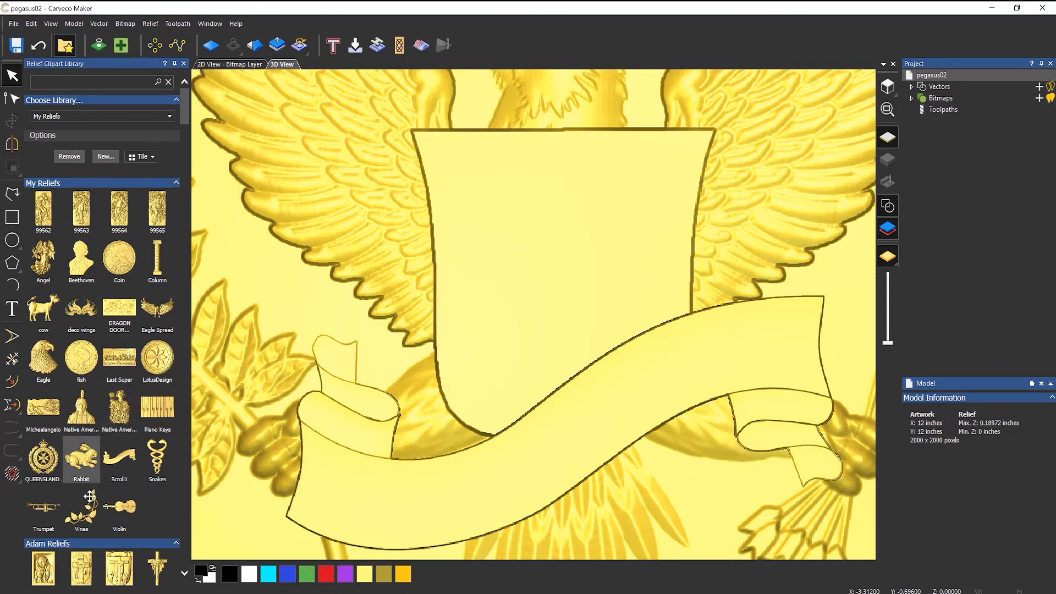
Place the Vines relief from My Reliefs over the shield and shrink it to about 1.25 by 1.25 inches
drag(83, 512, 500, 236)
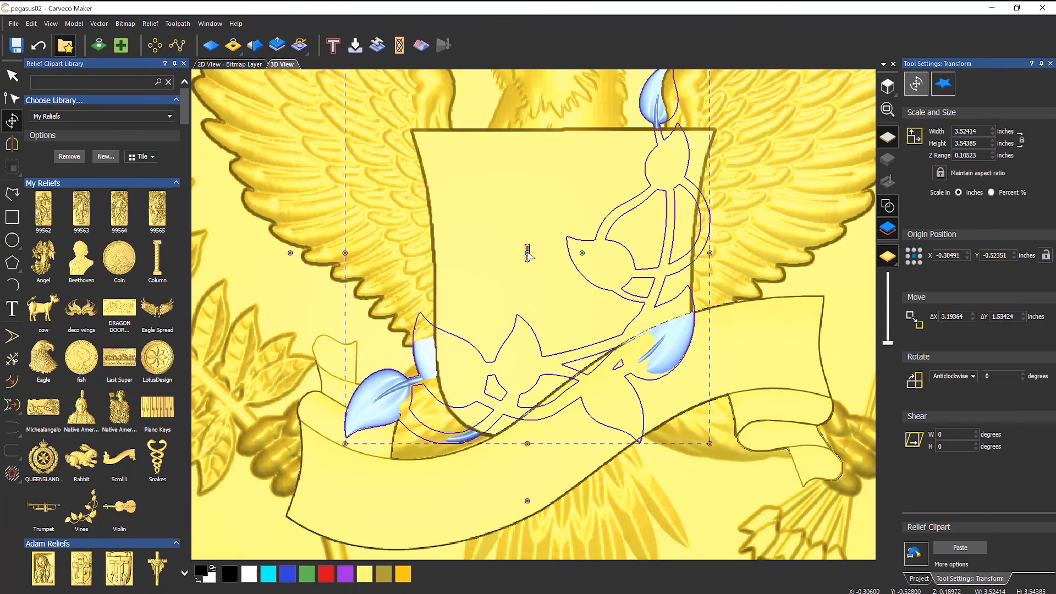
scroll(562, 246, down, 2)
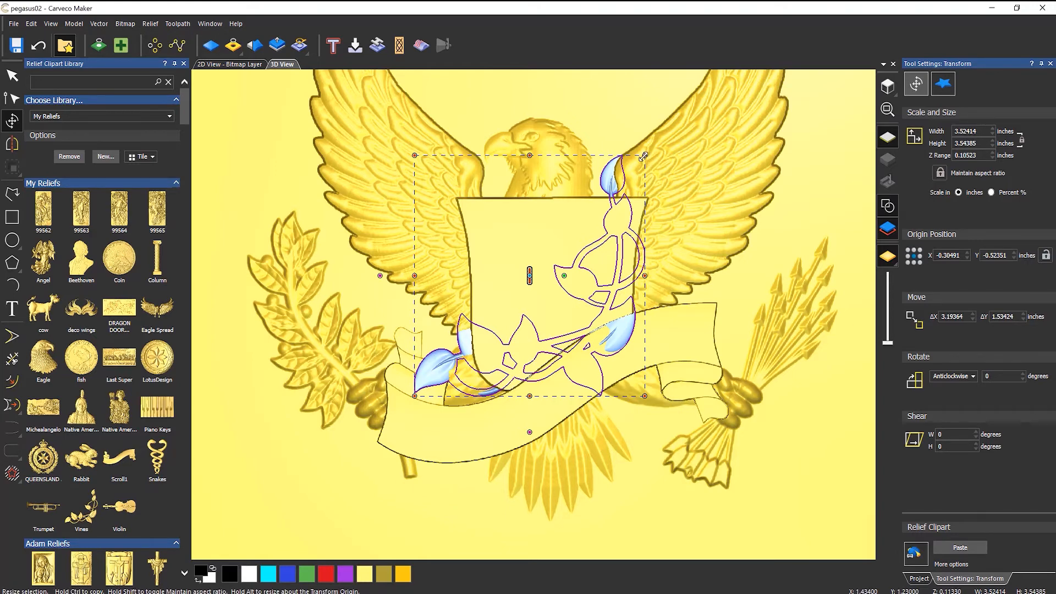
drag(645, 156, 496, 310)
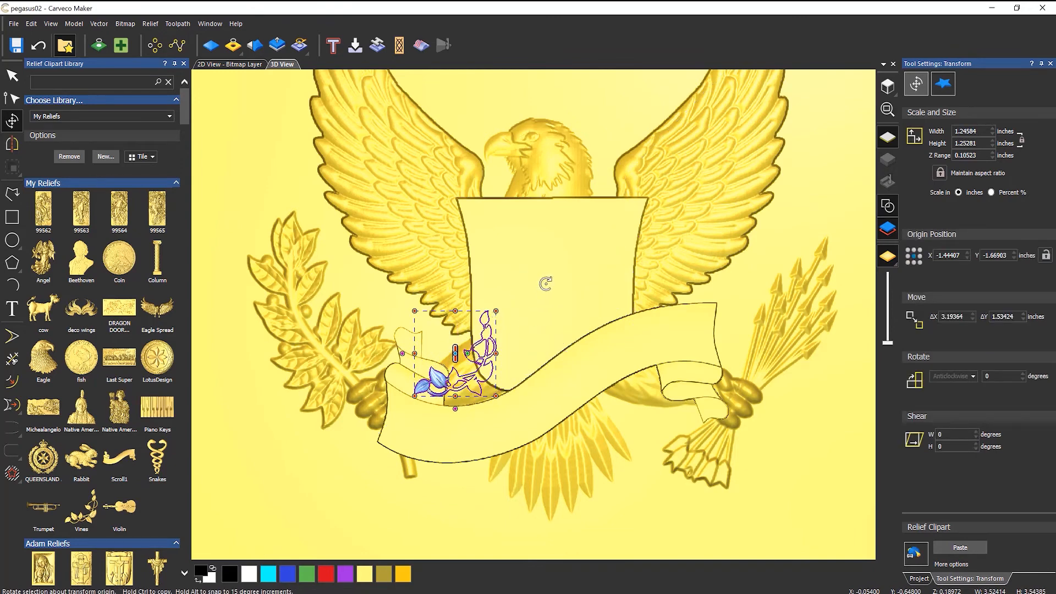
Rotate the vines 180 degrees and move them into the shield's upper-left corner
drag(546, 283, 387, 399)
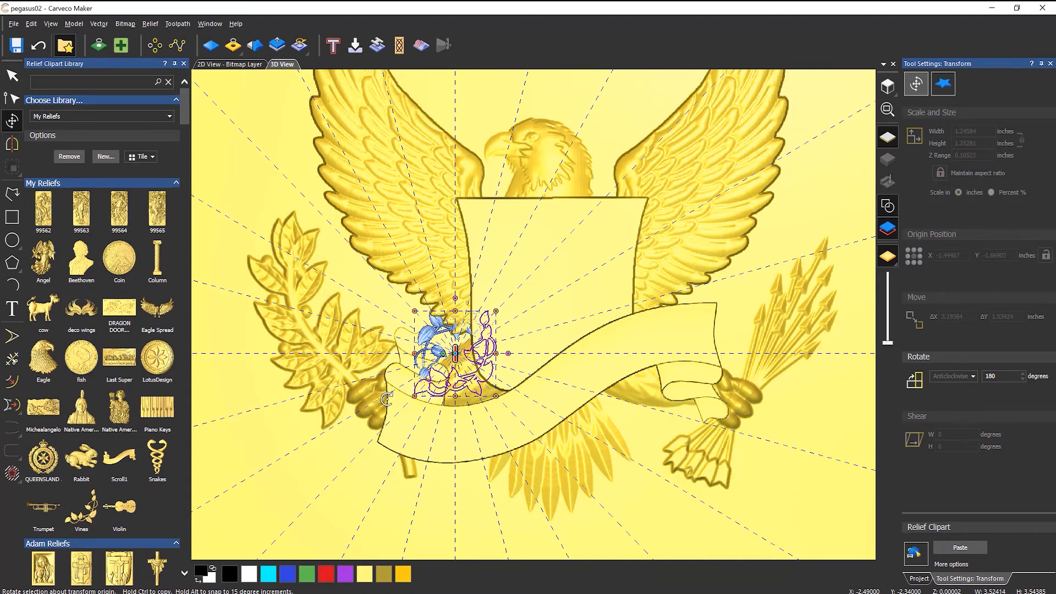
drag(387, 399, 388, 397)
drag(440, 347, 498, 223)
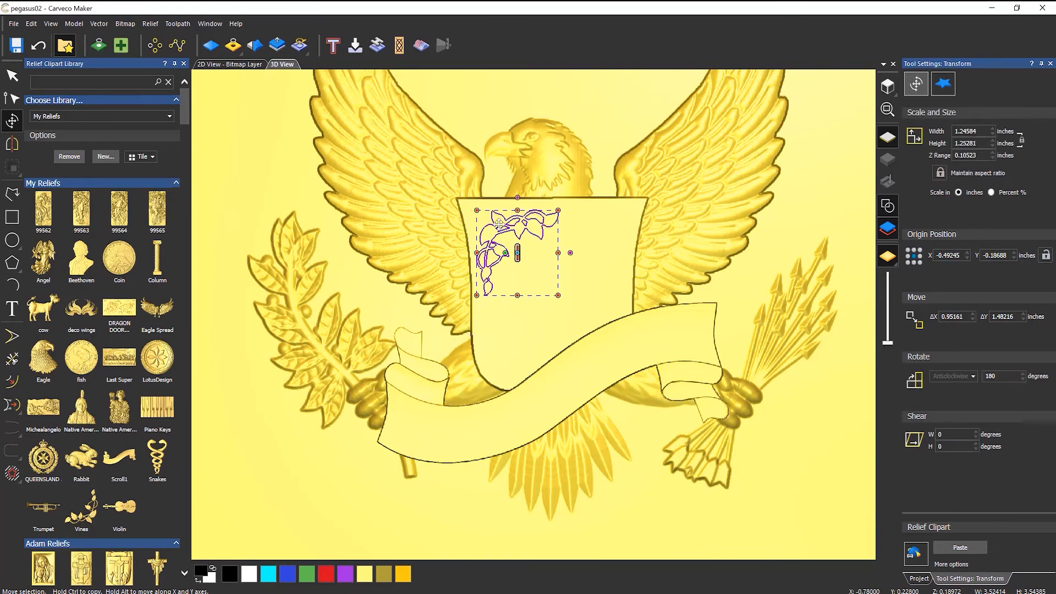
Tilt the vines about 2 degrees anticlockwise overall and nudge them closer to the shield's upper-left corner
scroll(501, 231, up, 5)
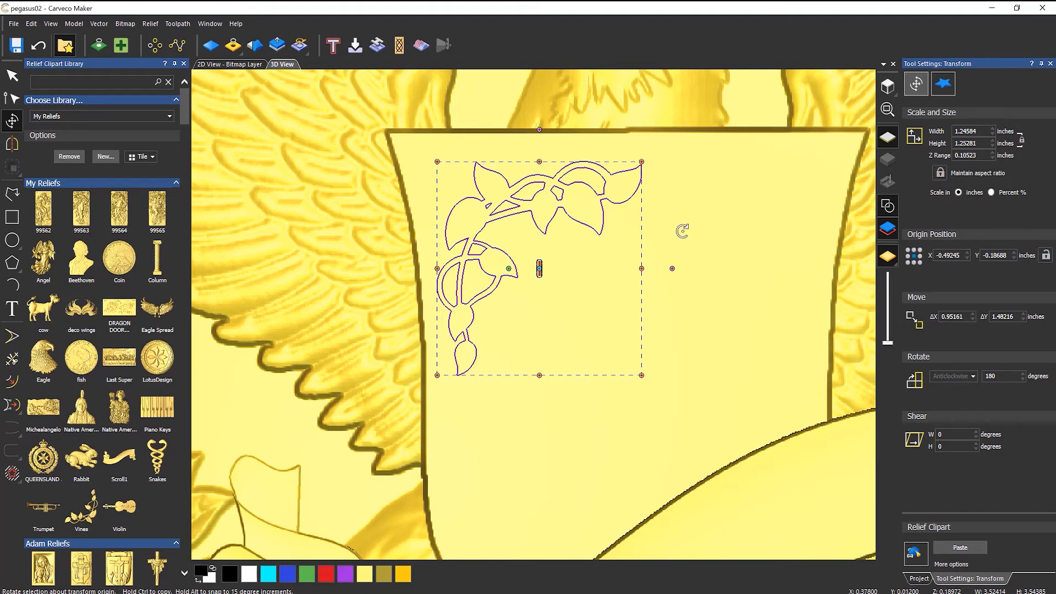
drag(682, 231, 681, 224)
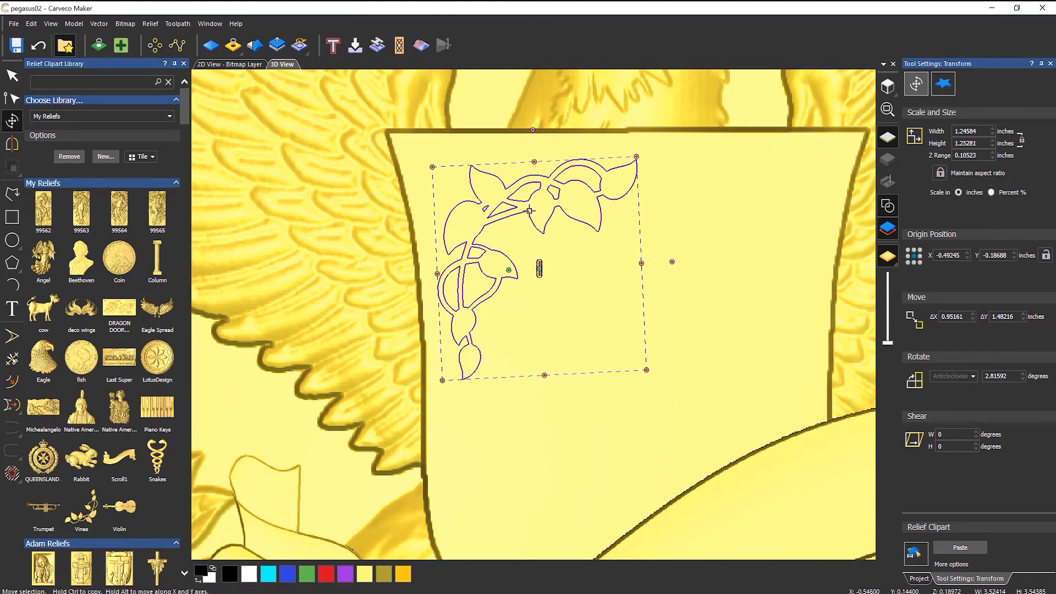
drag(530, 211, 516, 200)
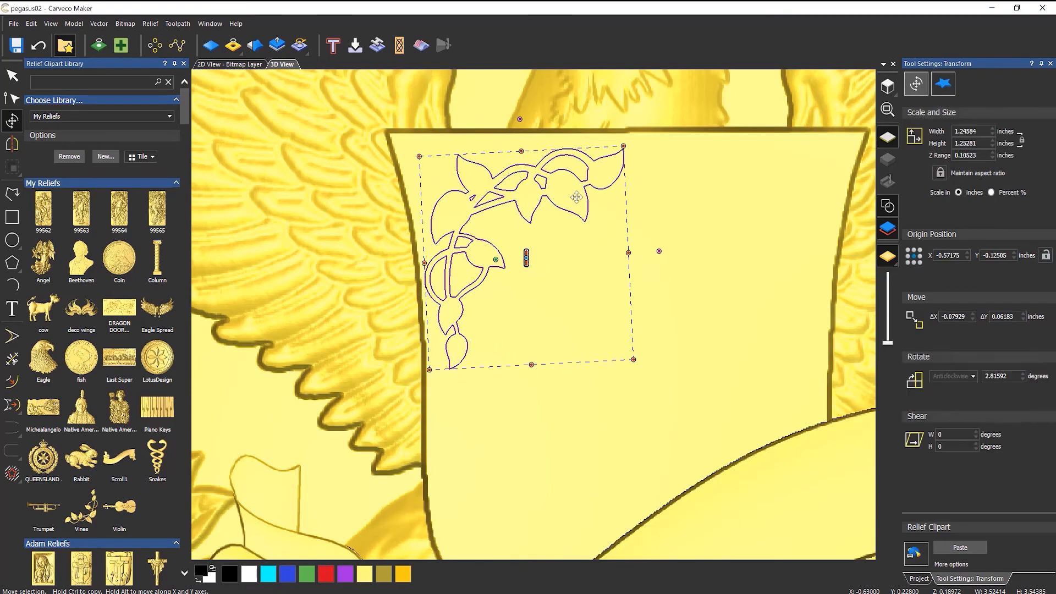
drag(680, 194, 681, 190)
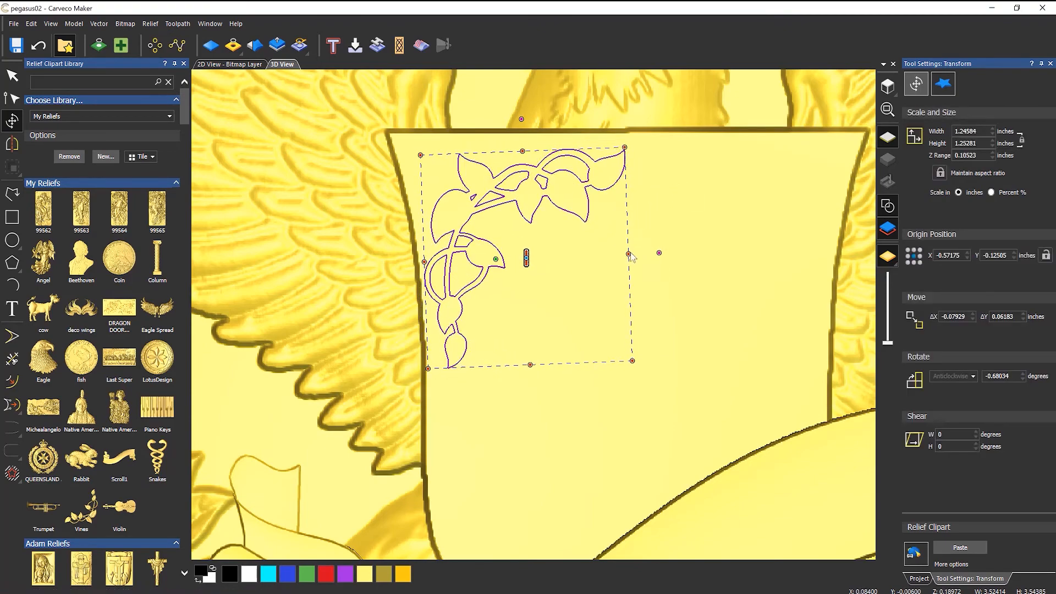
scroll(581, 266, down, 5)
scroll(561, 335, up, 4)
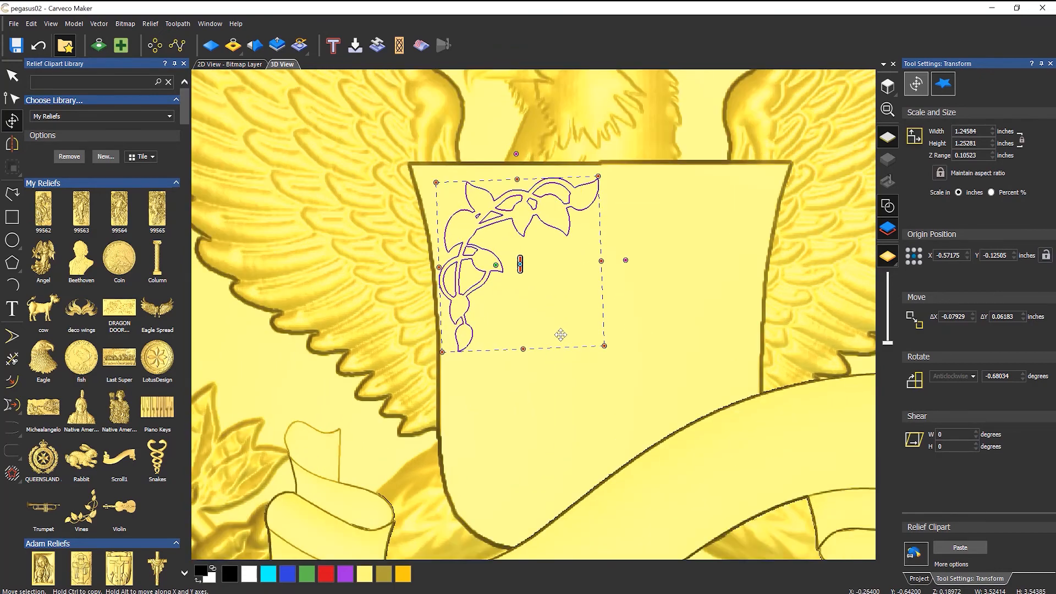
scroll(560, 334, up, 1)
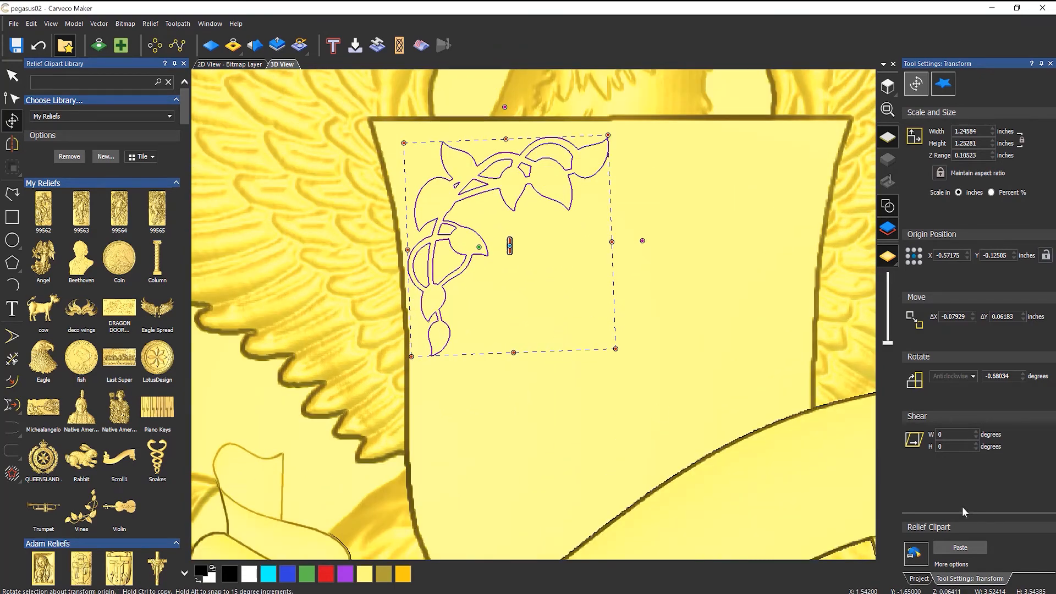
Choose Add as the paste combine mode for the vines and set their Z range to 0.05 inches
click(950, 565)
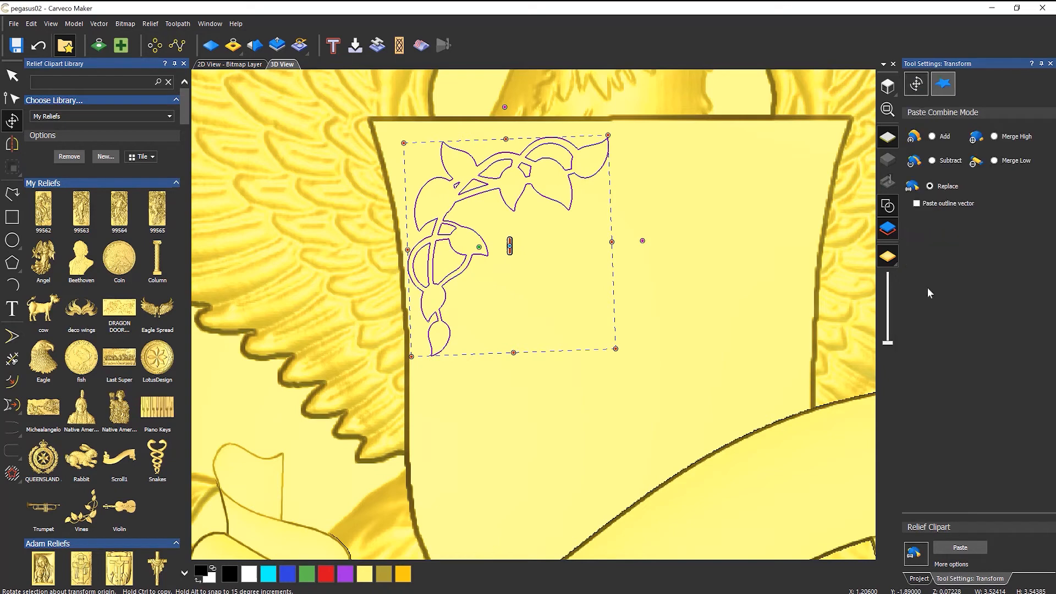
click(932, 136)
click(916, 88)
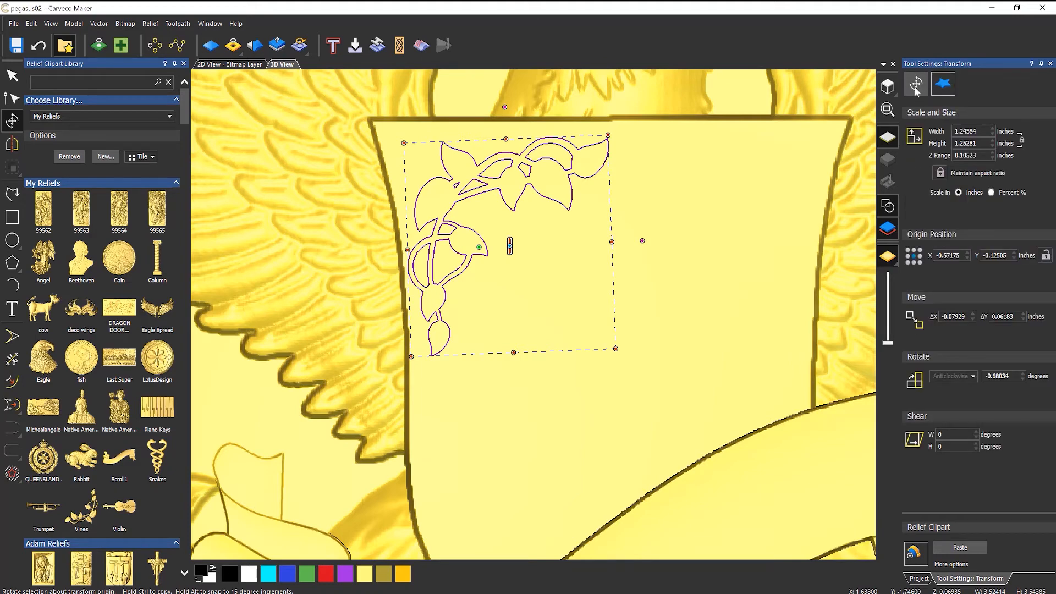
double_click(970, 155)
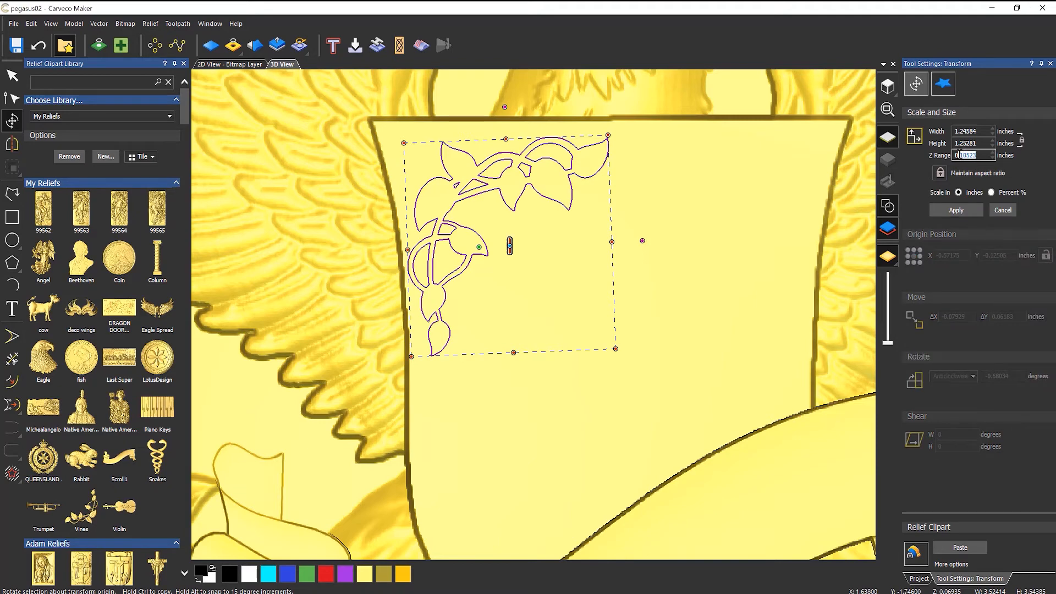
key(BackSpace)
text(05)
click(957, 210)
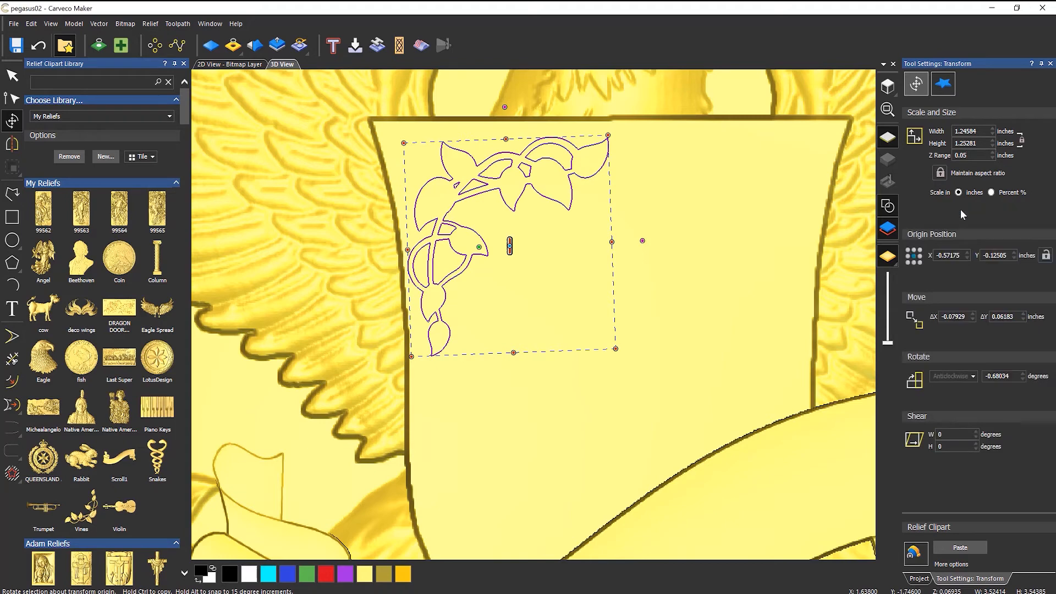
Try pasting the vines into the shield's upper-left corner and undo the paste
click(942, 84)
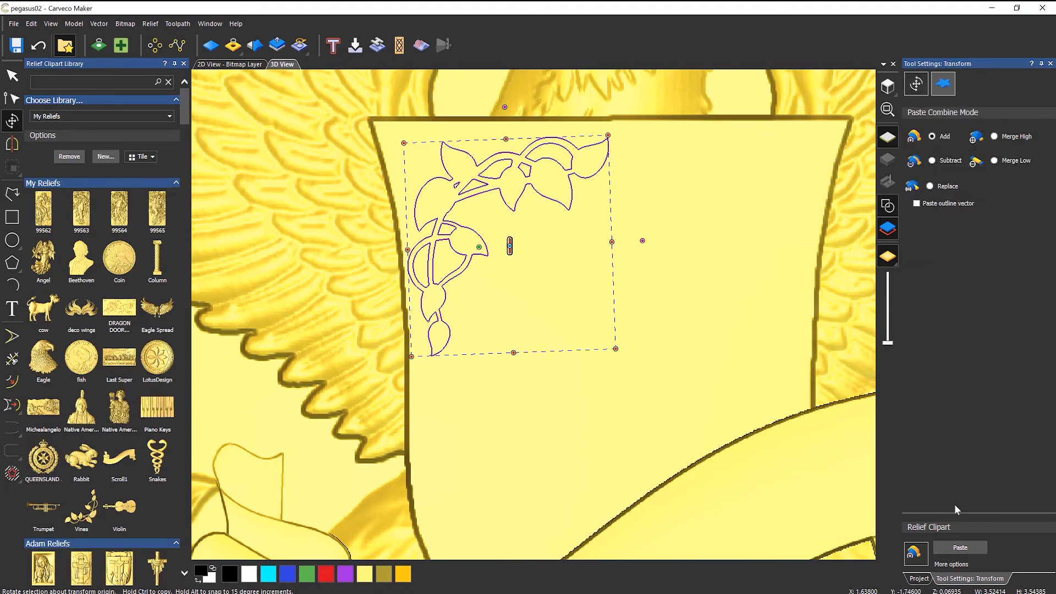
click(953, 547)
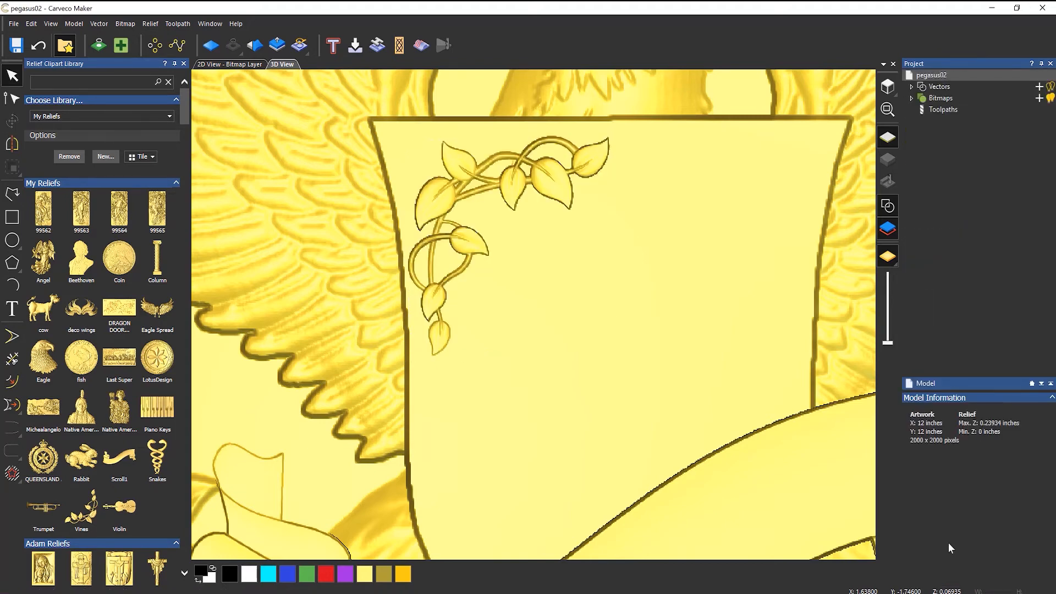
drag(634, 418, 583, 390)
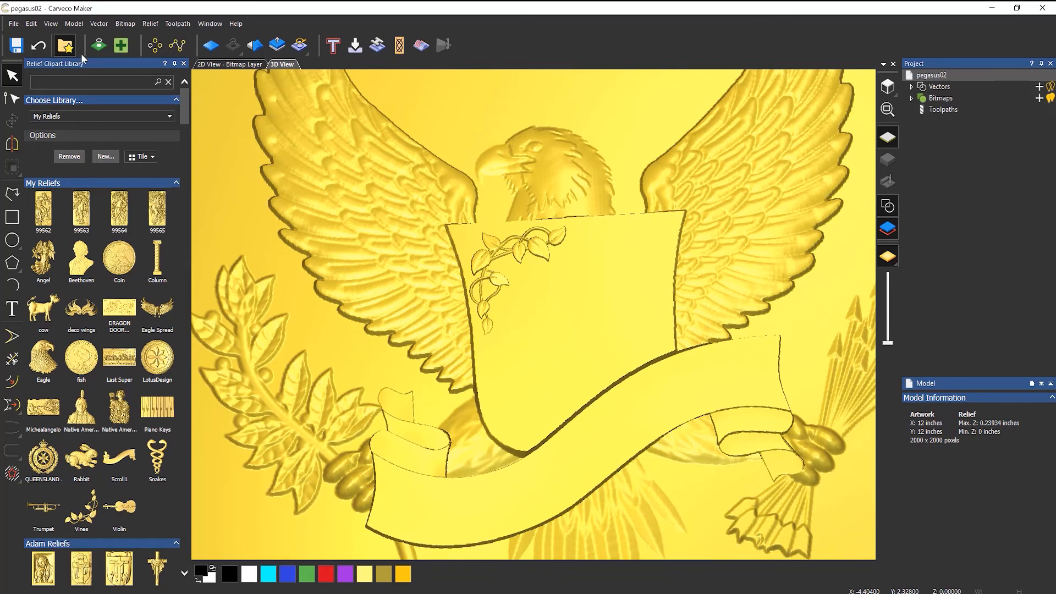
click(47, 48)
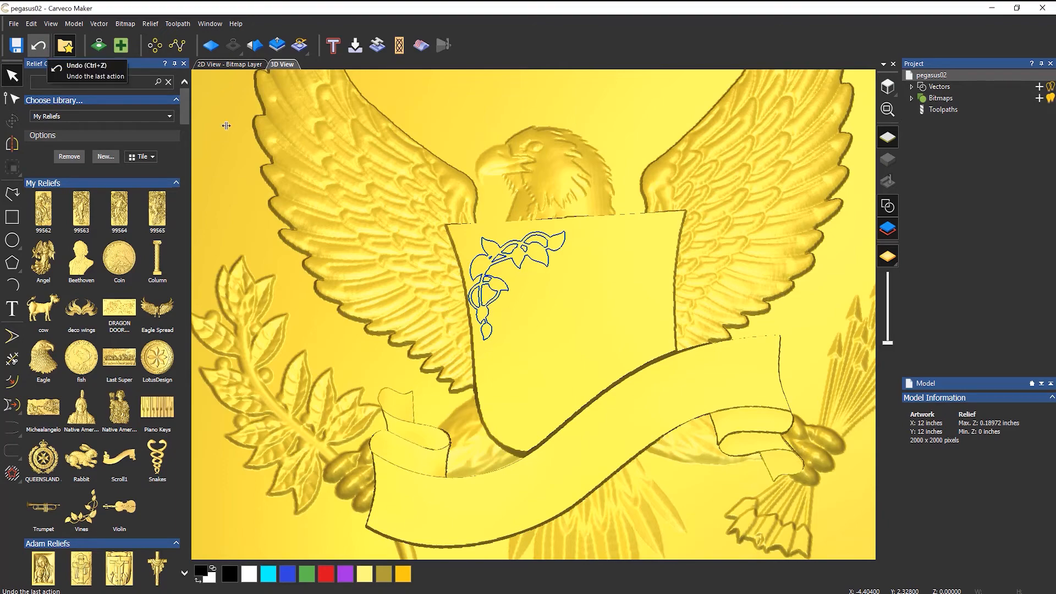
Mirror a copy of the vines horizontally across the model, keeping the original in the shield's upper-left corner
click(496, 264)
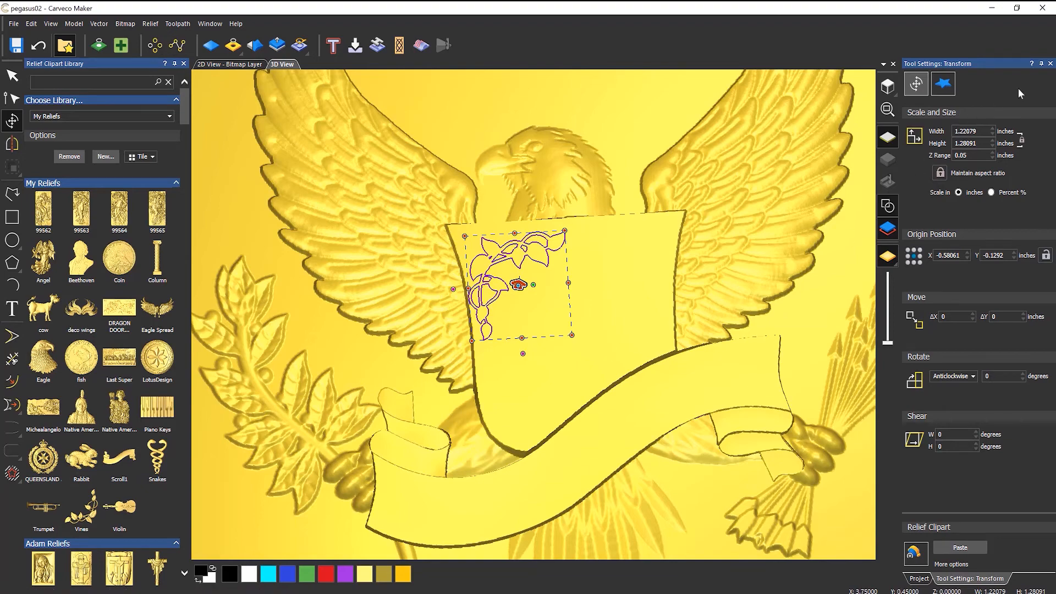
click(1050, 64)
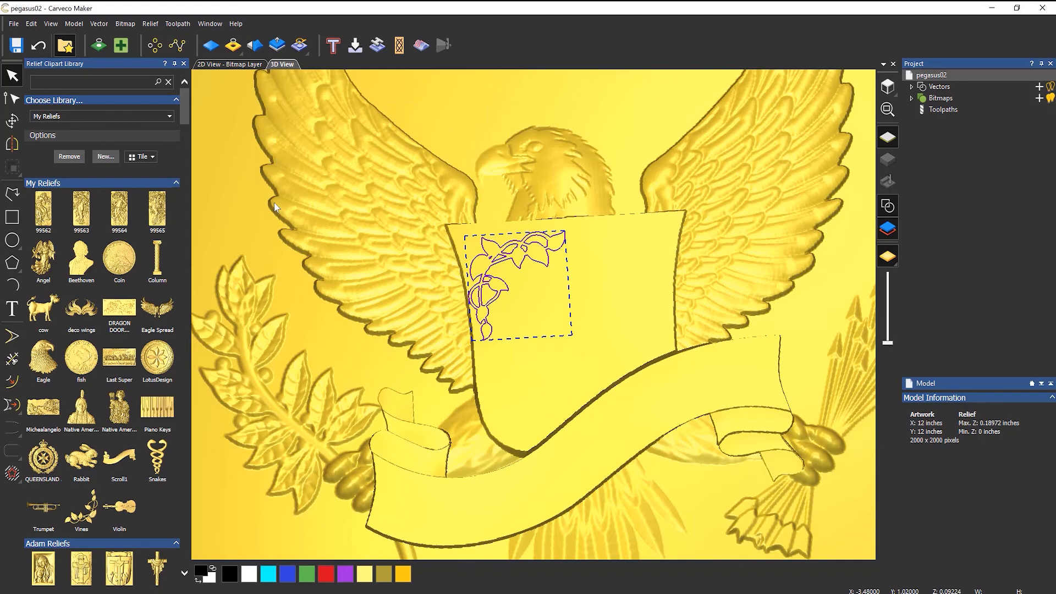
click(13, 144)
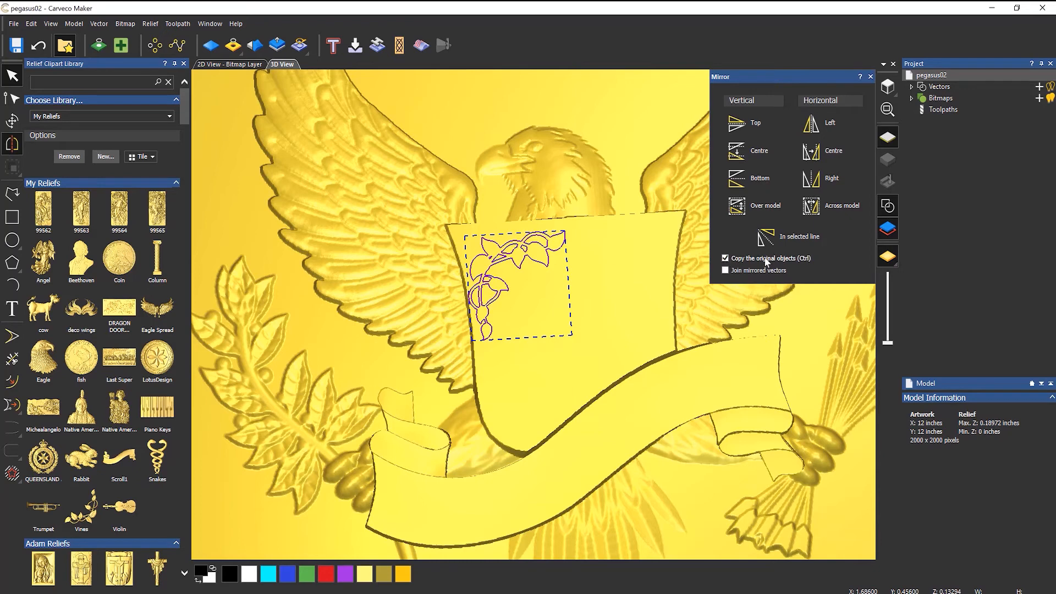
click(810, 211)
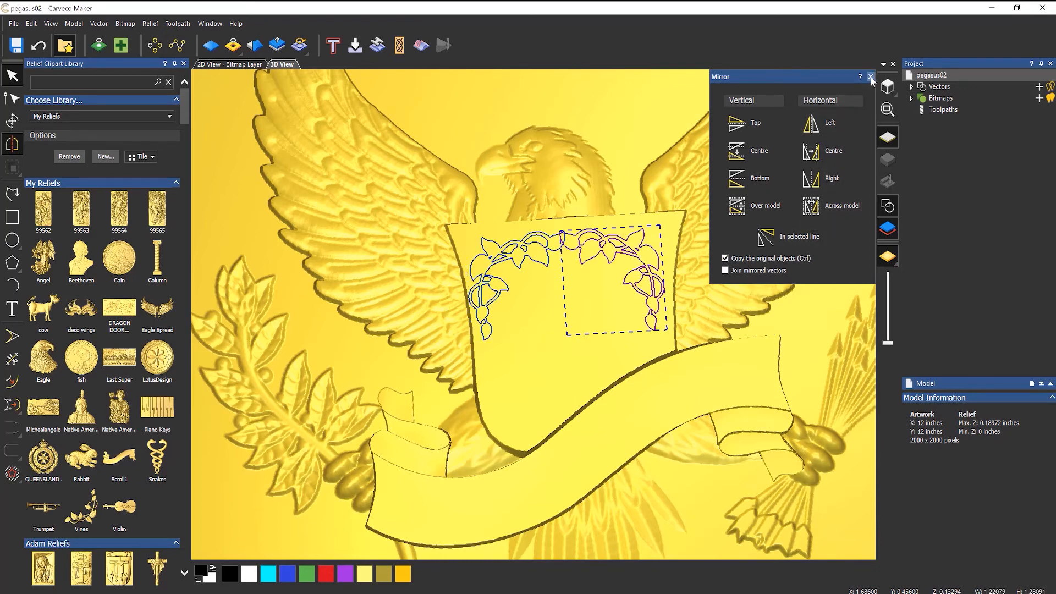
click(870, 77)
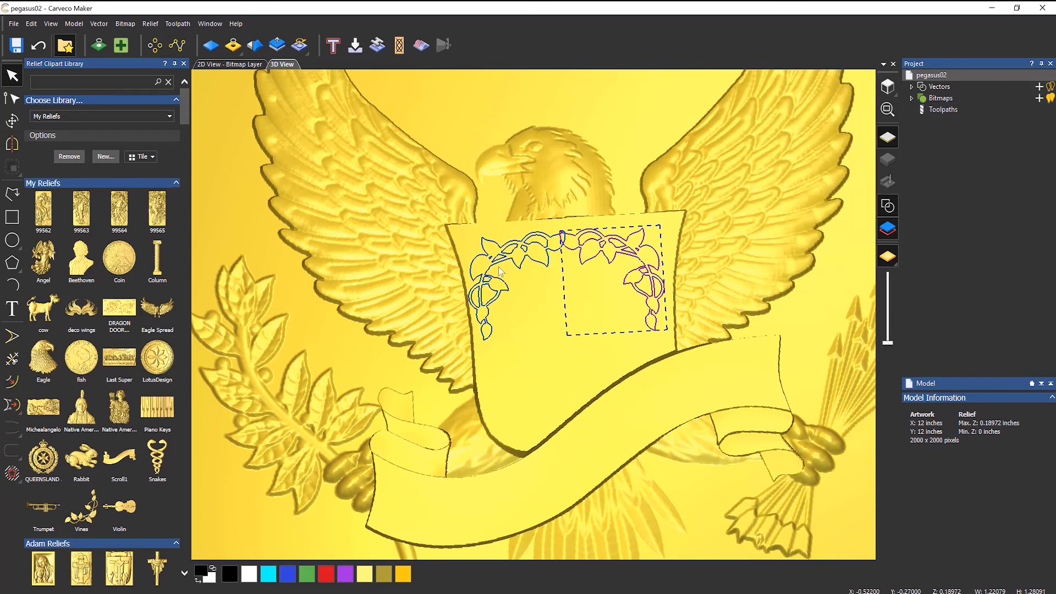
Paste both vine reliefs onto the shield together and inspect where their leaves meet at the centre
drag(434, 194, 743, 360)
key(ctrl+t)
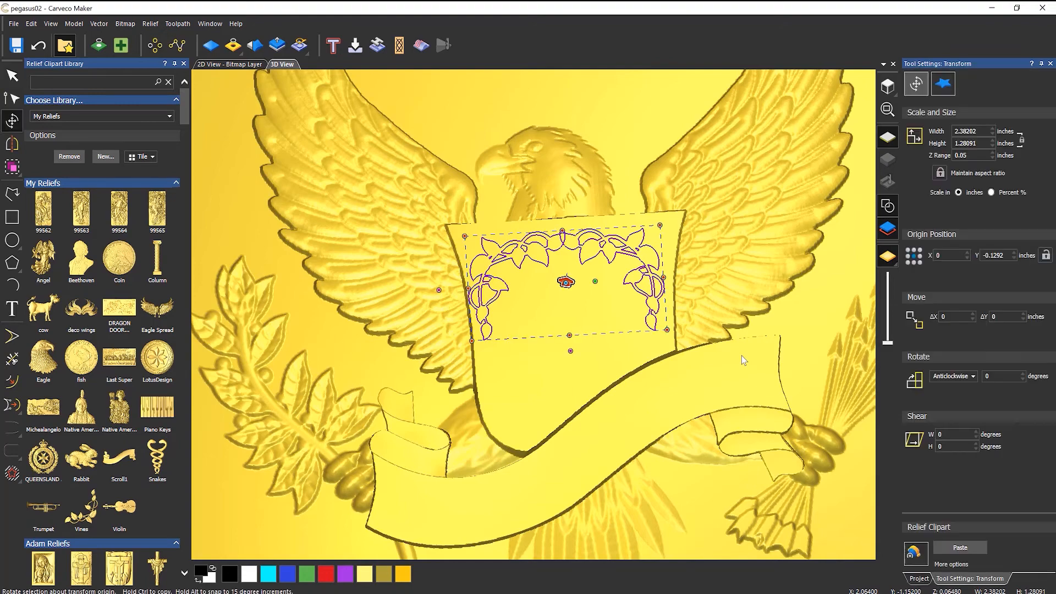
click(960, 548)
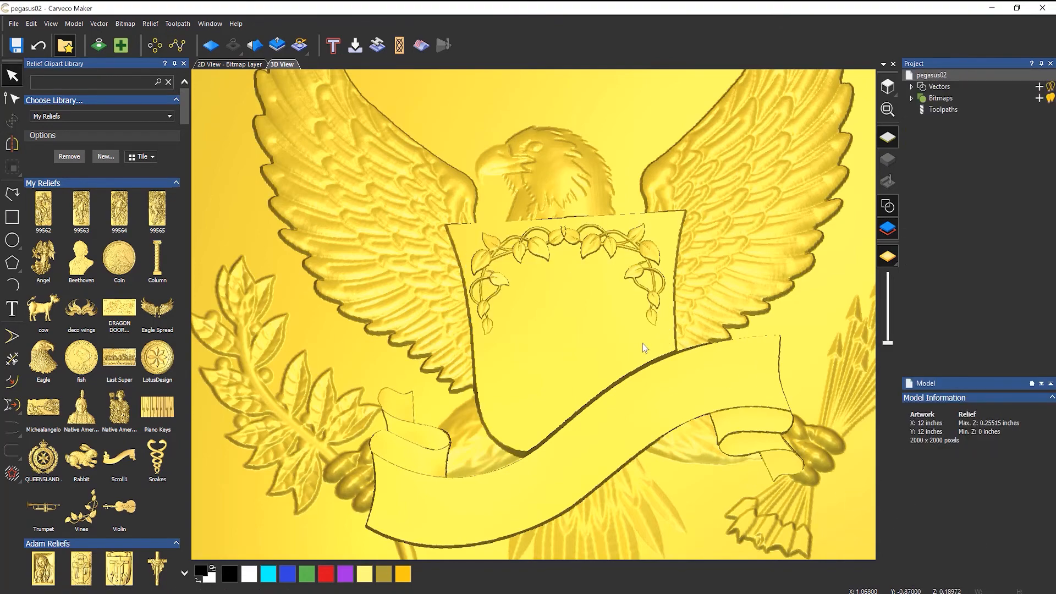
mouse_move(642, 343)
mouse_down()
mouse_move(691, 201)
mouse_move(653, 332)
mouse_up()
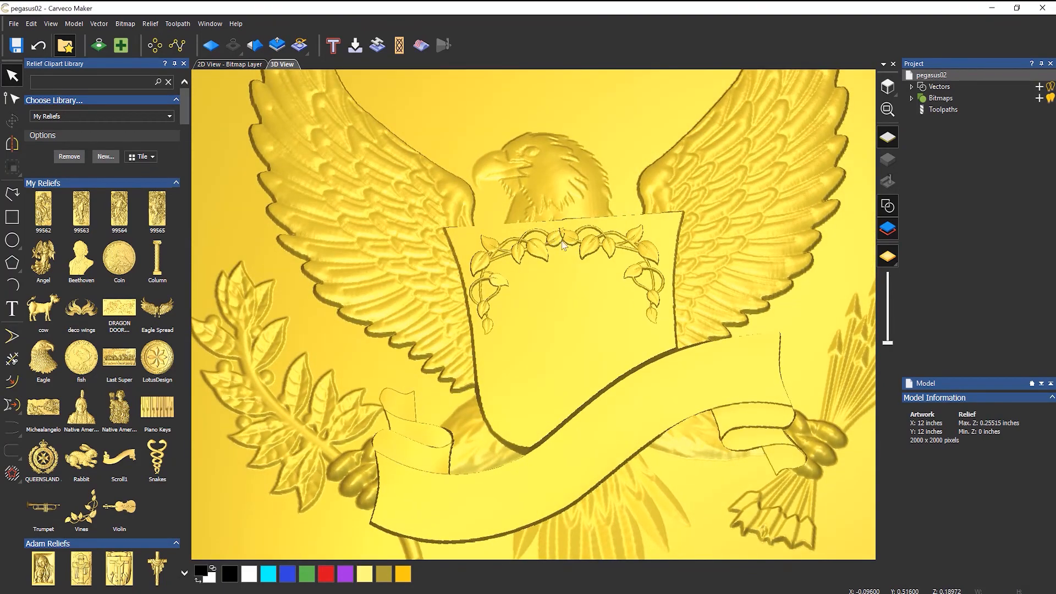
scroll(569, 227, up, 10)
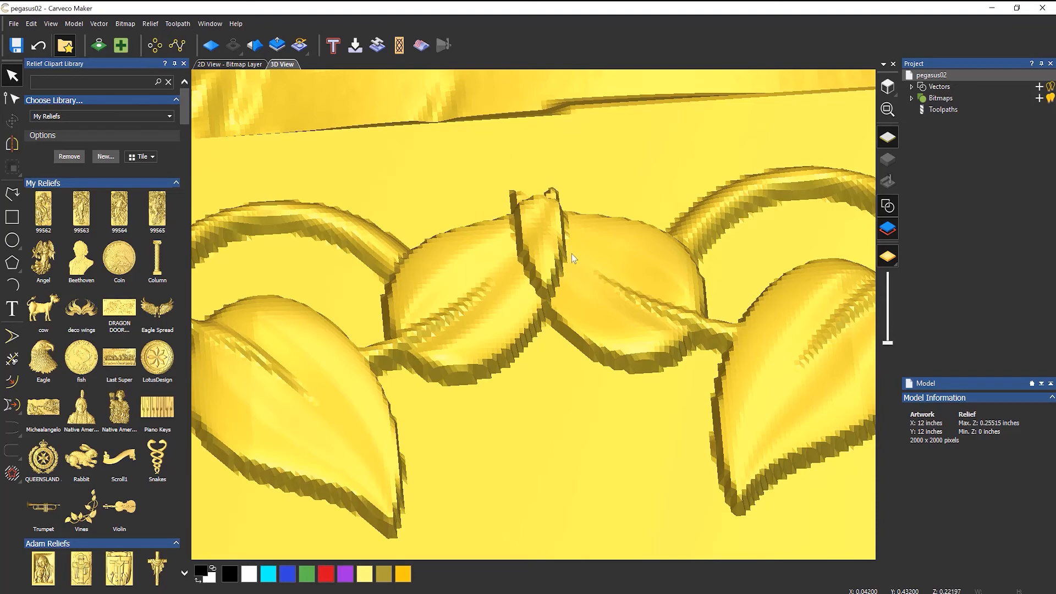
scroll(572, 253, down, 6)
middle_drag(609, 390, 624, 255)
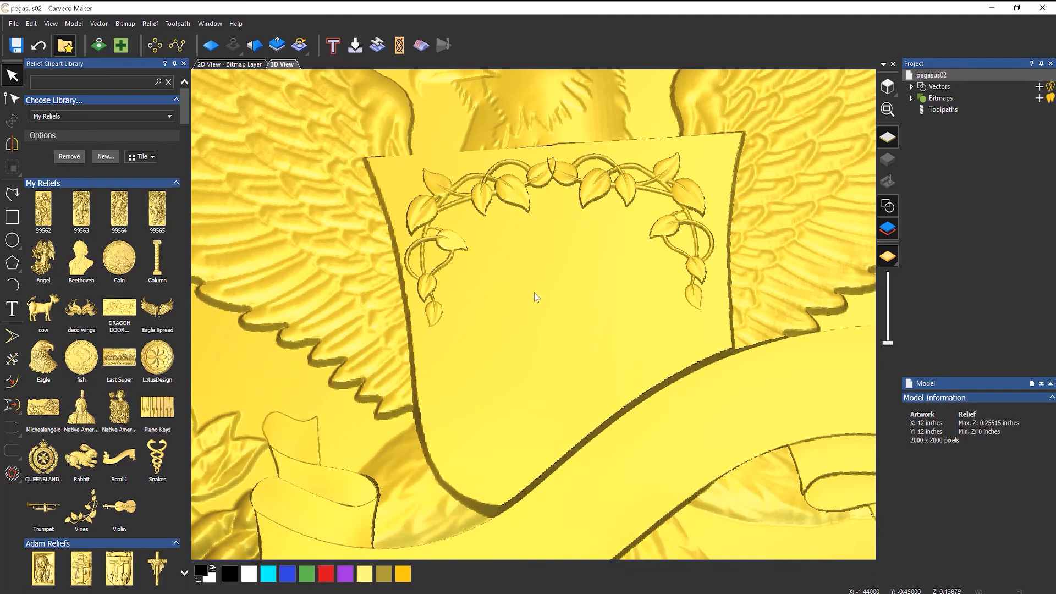
Place the RmptLion relief from the Crests library on the shield and centre it in the model
click(90, 116)
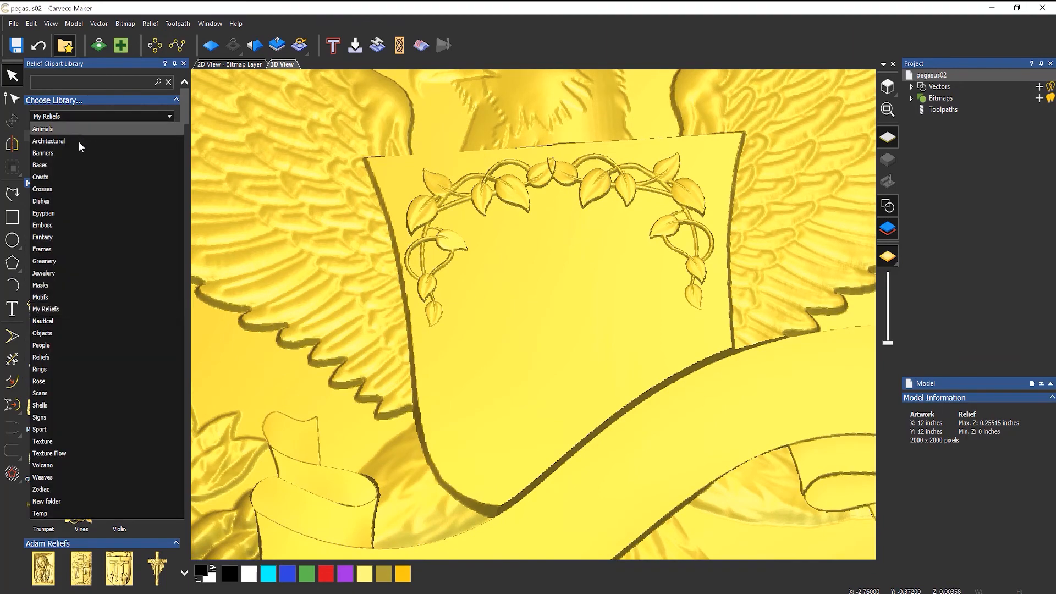
click(64, 177)
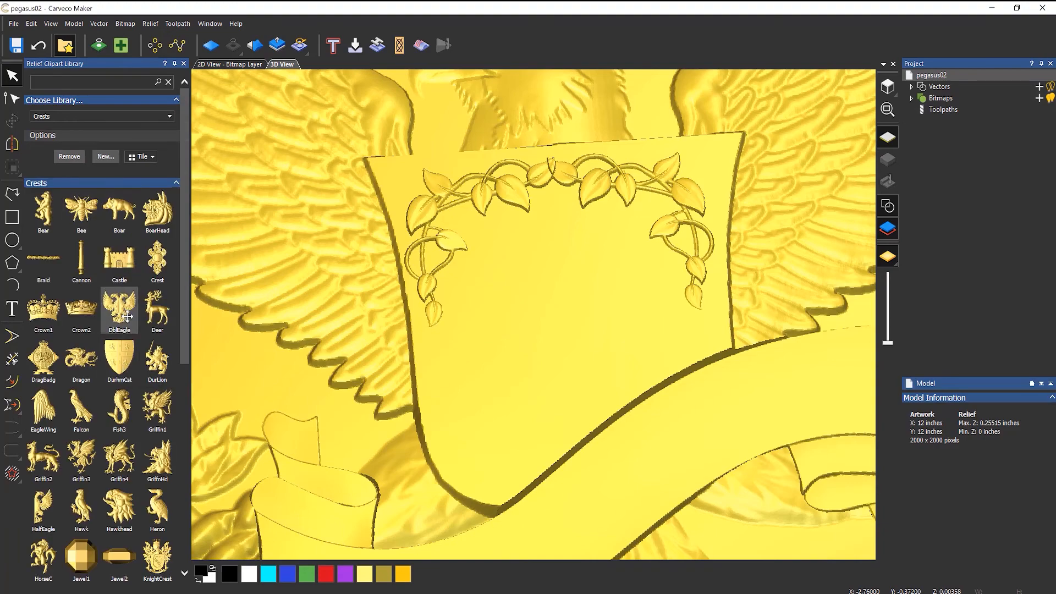
scroll(122, 317, down, 2)
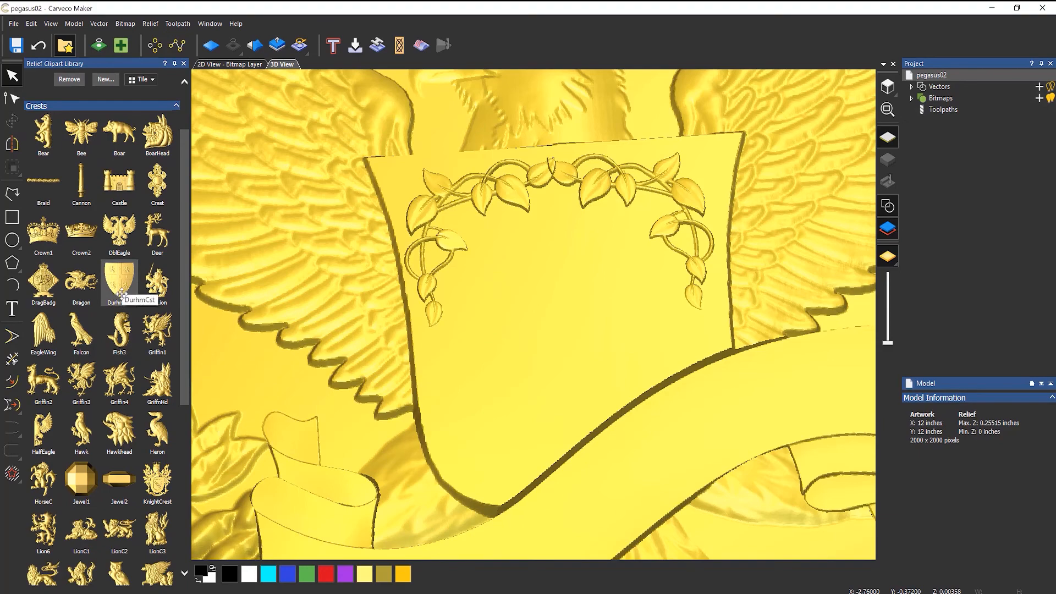
scroll(124, 299, down, 4)
scroll(124, 299, down, 4)
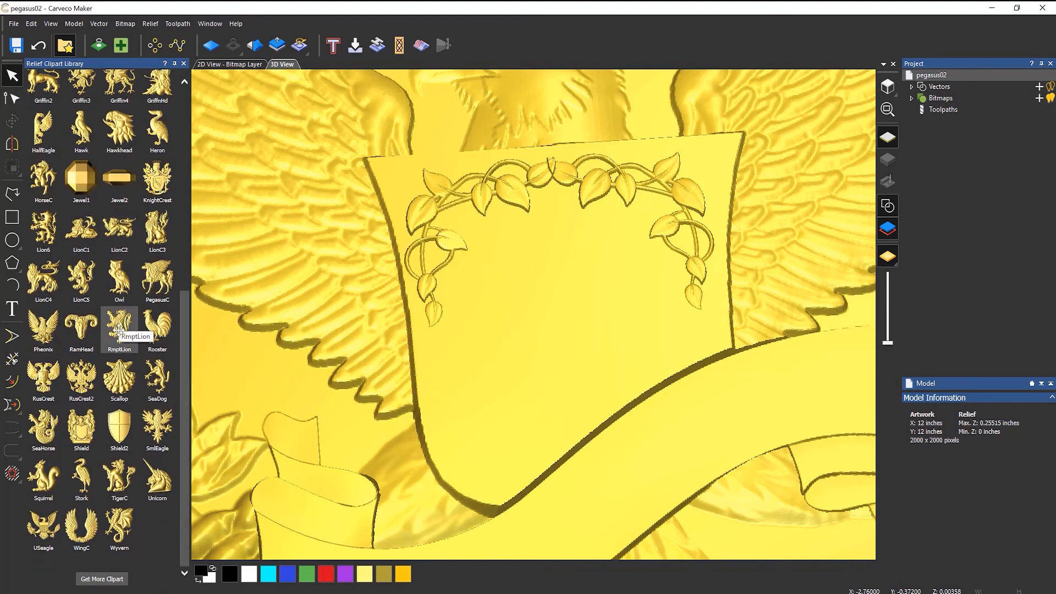
drag(119, 330, 568, 310)
key(F9)
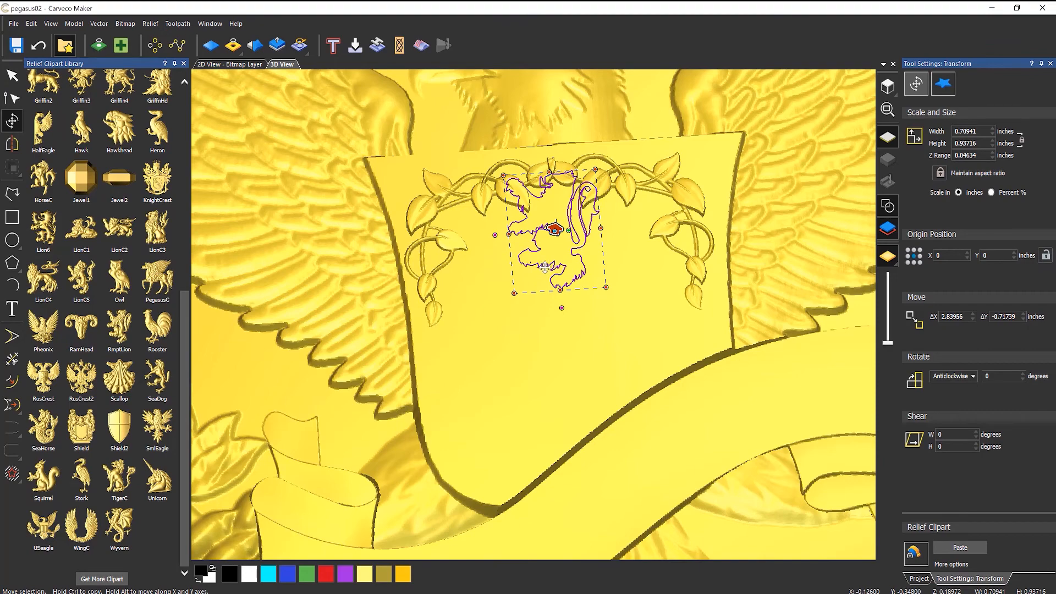
Move the lion down below the vines and enlarge it to about 1.01 by 1.33 inches
drag(543, 268, 555, 334)
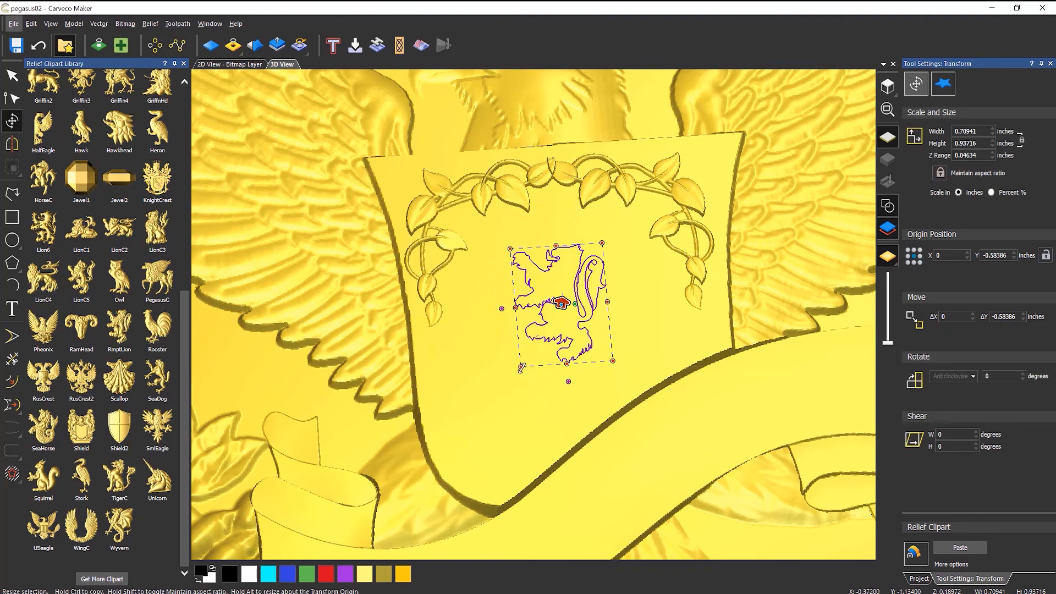
drag(520, 367, 504, 393)
drag(558, 350, 560, 363)
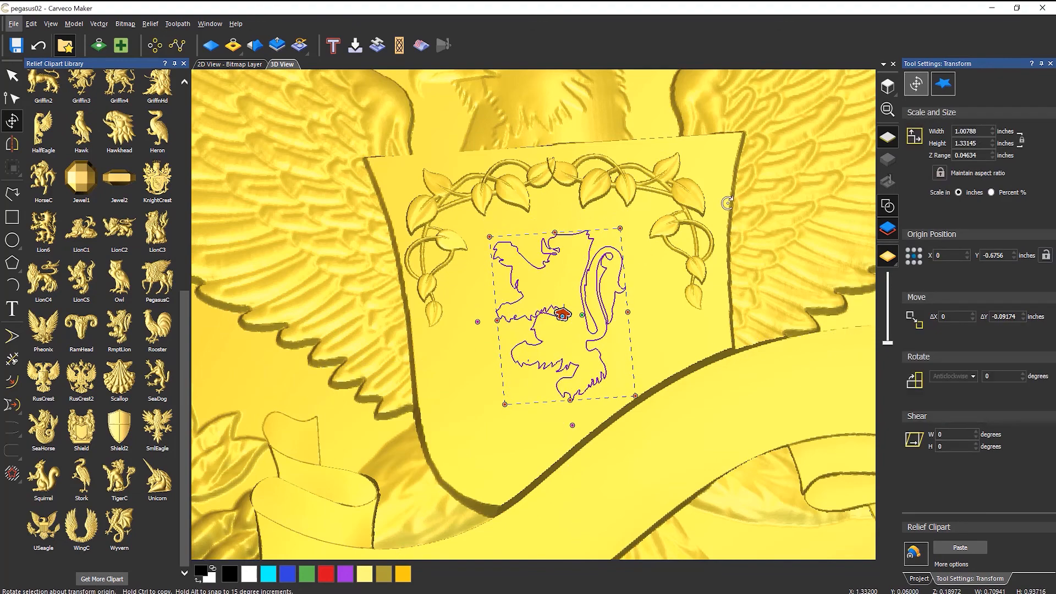
mouse_move(655, 356)
mouse_down()
mouse_move(669, 246)
mouse_move(651, 345)
mouse_up()
scroll(616, 327, down, 2)
scroll(601, 314, up, 3)
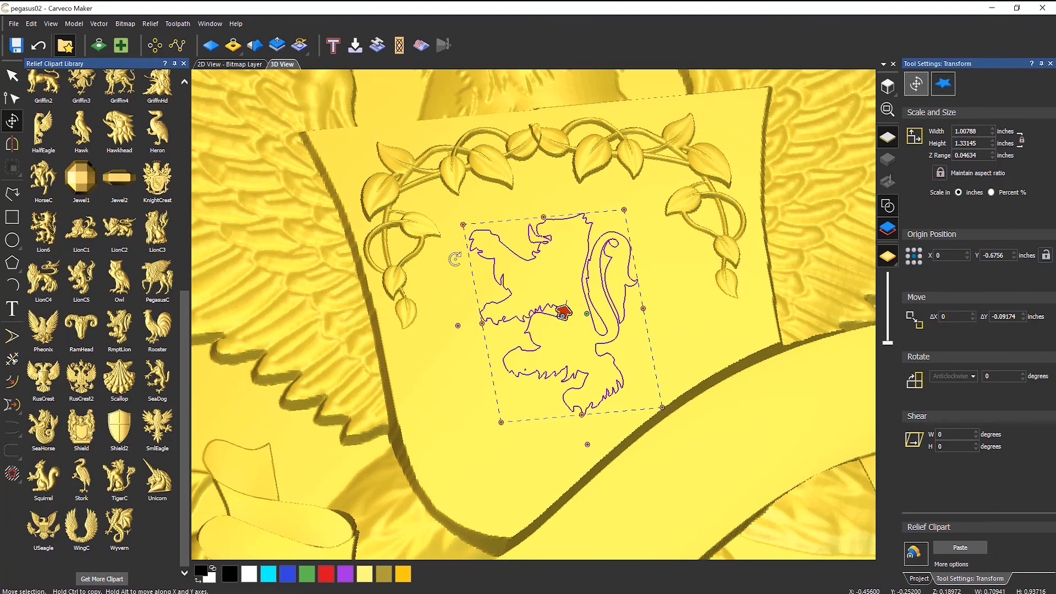
Paste the lion onto the shield in Add mode with Paste outline vector enabled, and check its outline vector
click(944, 568)
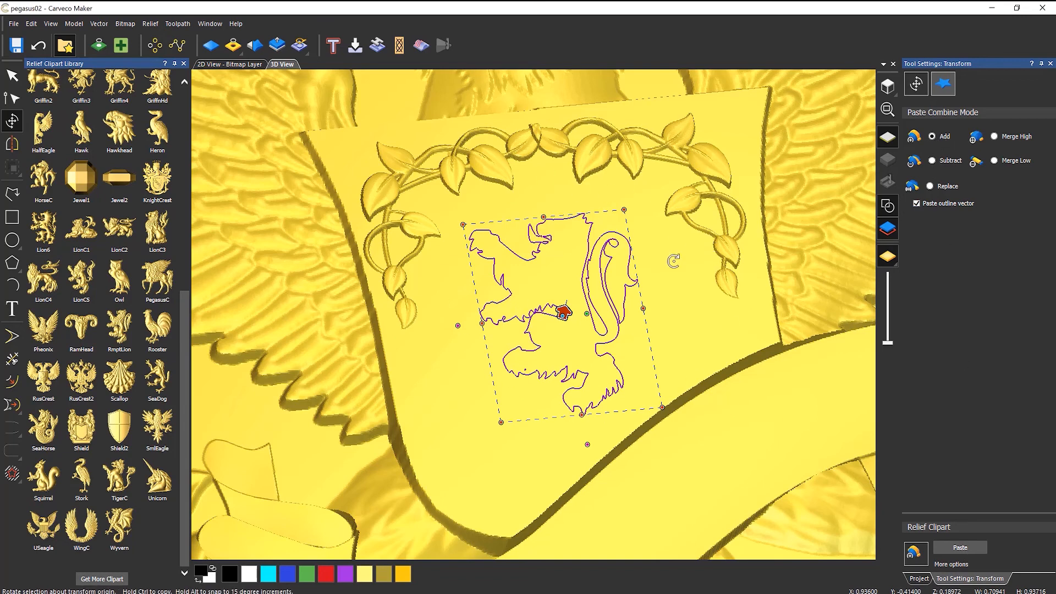
click(969, 552)
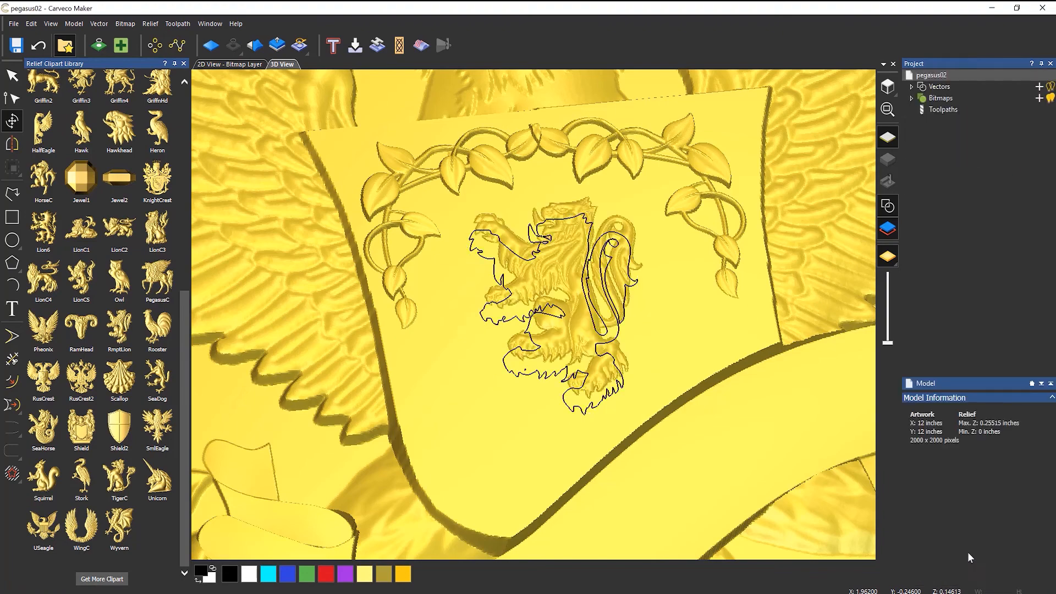
click(622, 246)
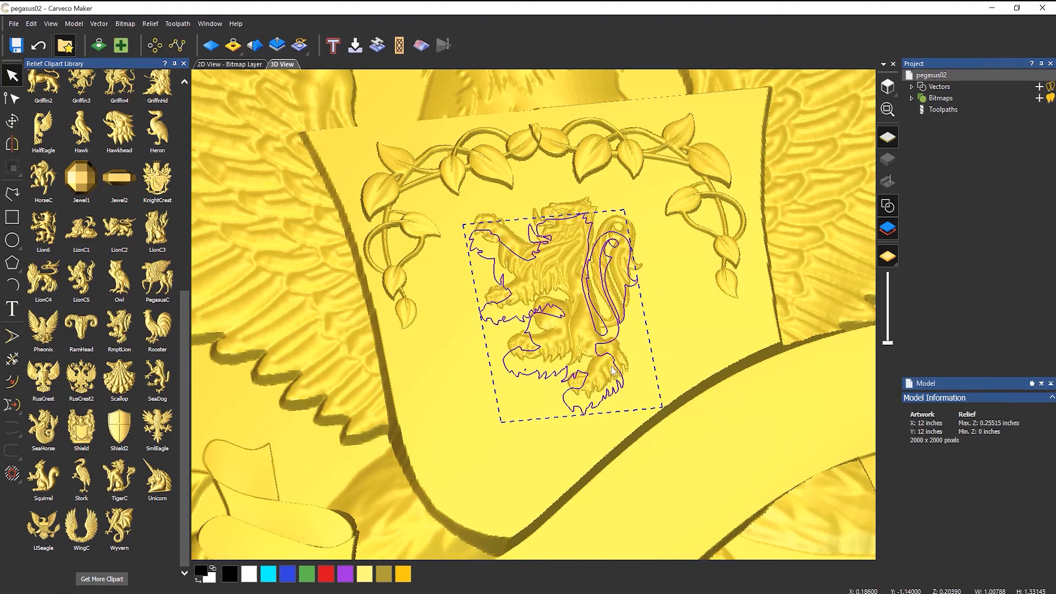
click(670, 332)
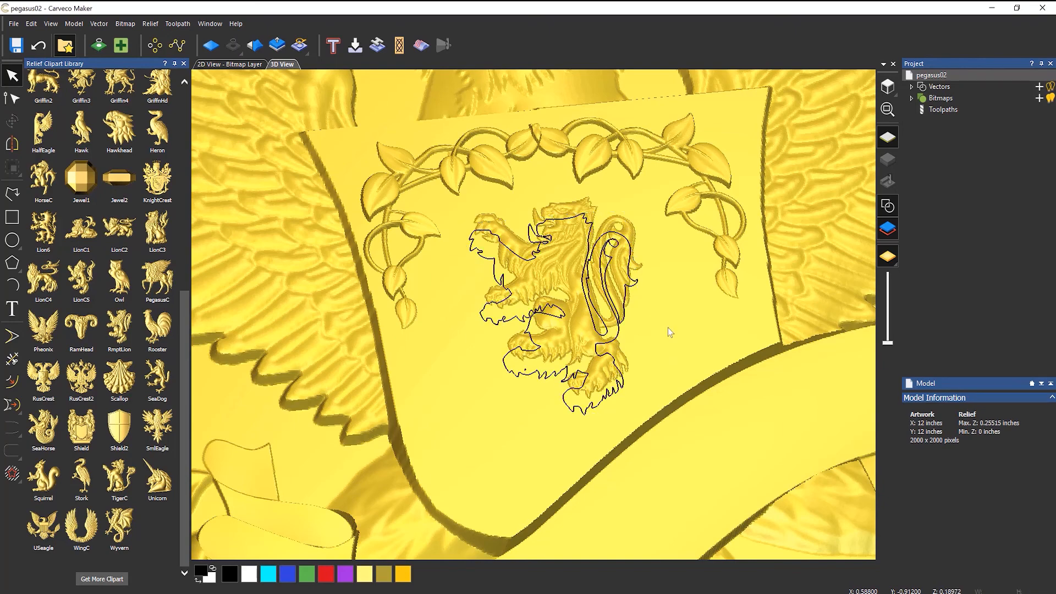
Hide the vectors and examine the whole eagle model with the pasted vines and lion
click(888, 206)
scroll(618, 294, down, 6)
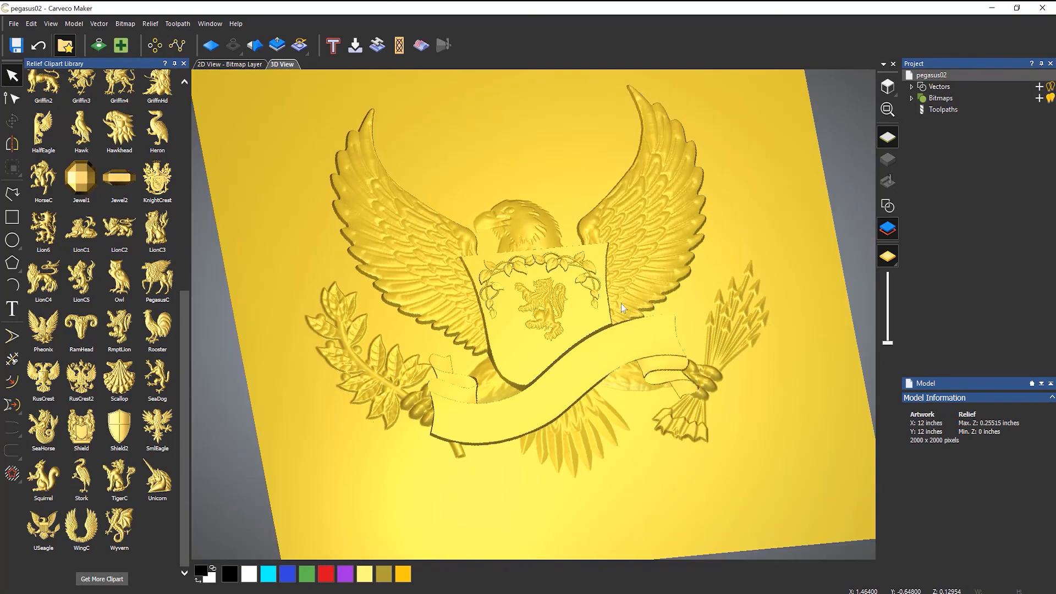
drag(622, 303, 595, 355)
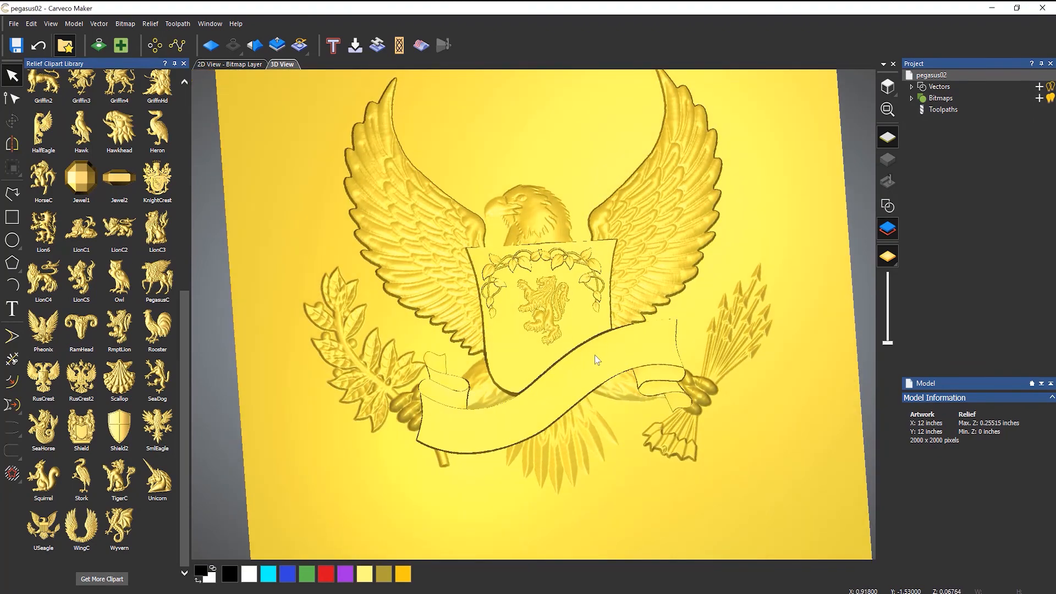